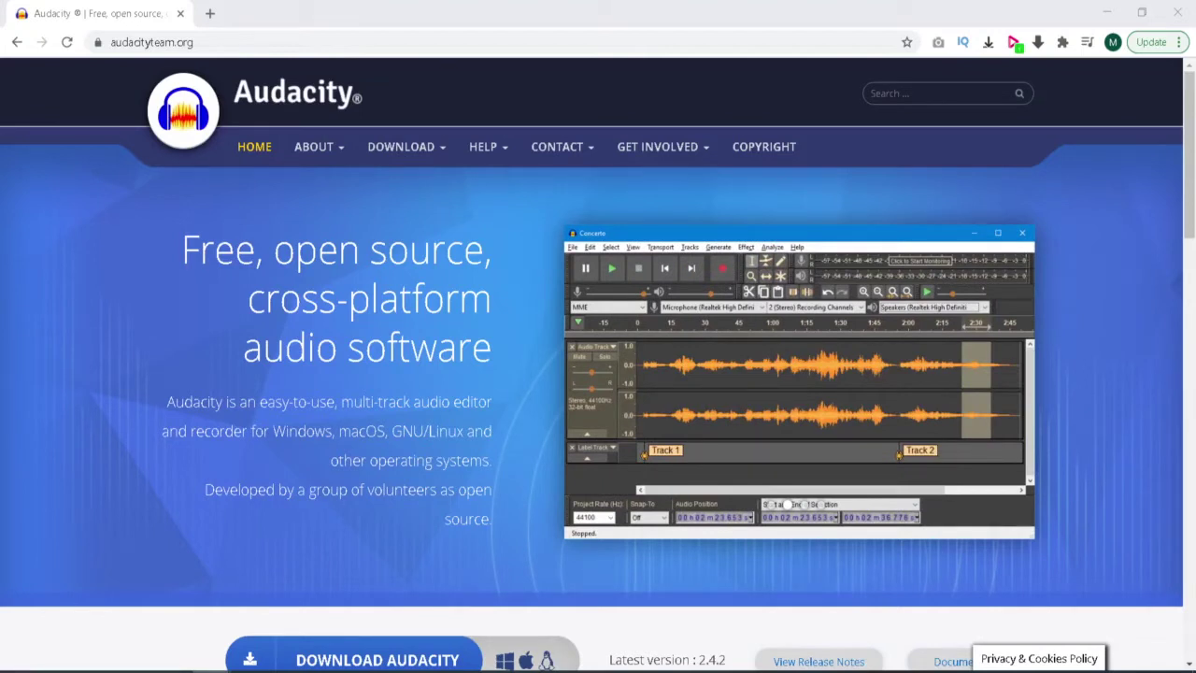
Step: Finish browsing the Audacity site's Download menu and move on to the empty Audacity project
left_click(495, 324)
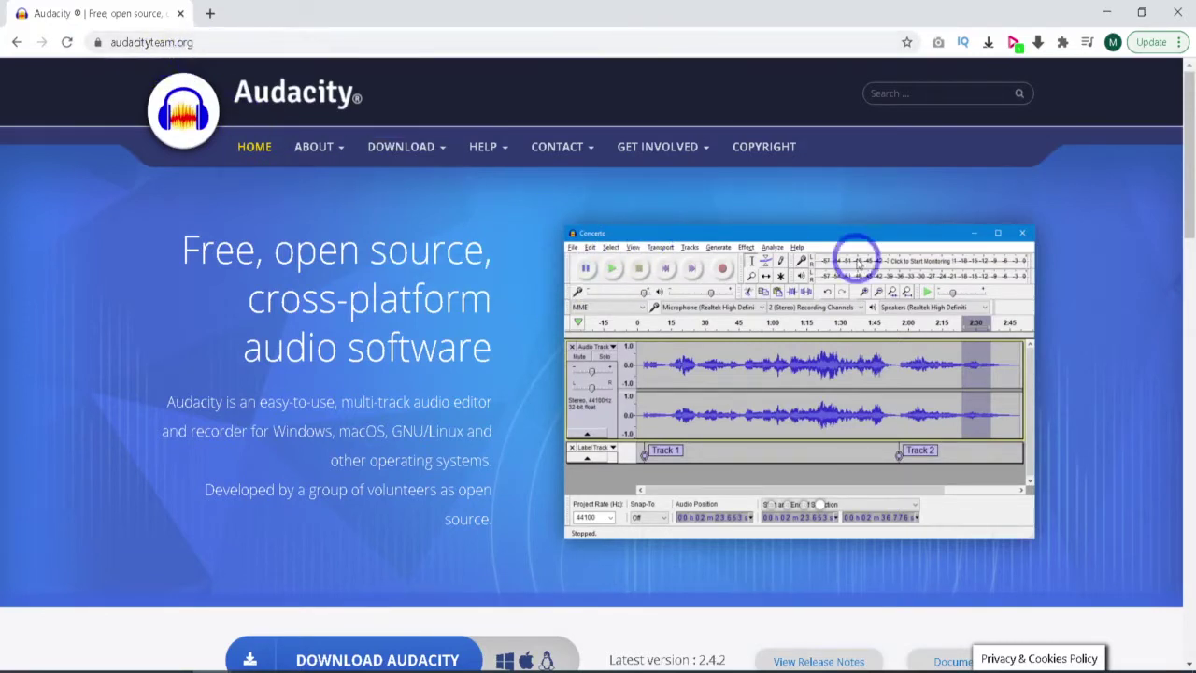
mouse_move(408, 150)
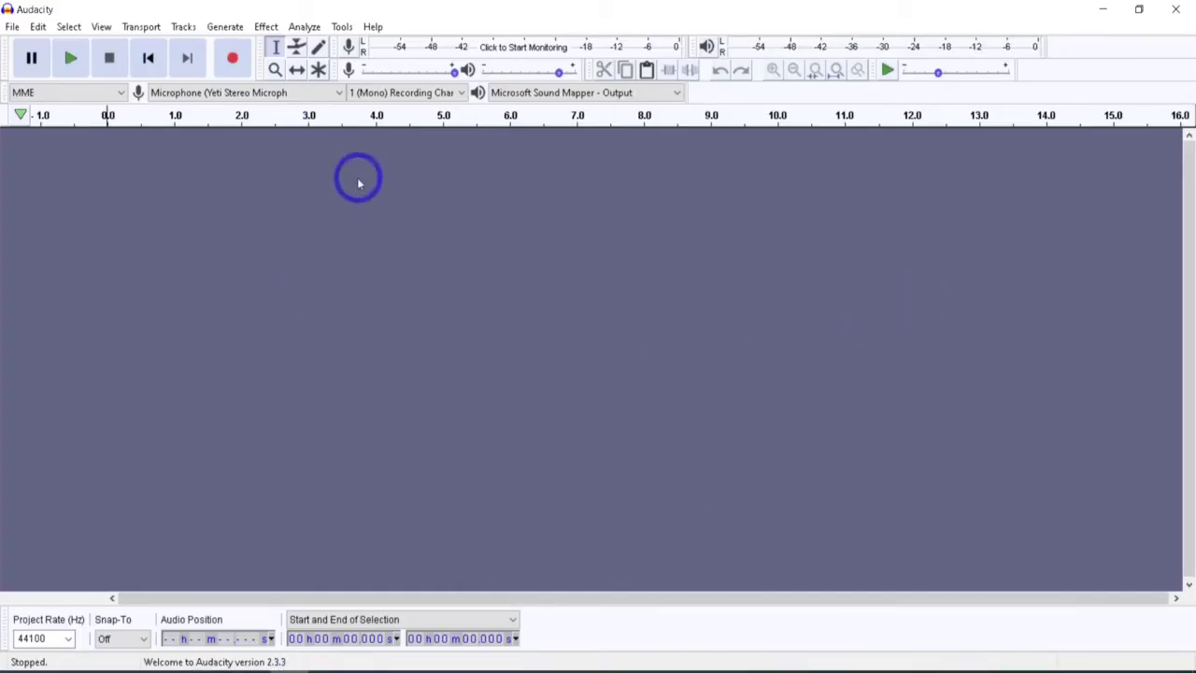
Step: Open Generate > Rhythm Track and close it without generating anything
left_click(232, 26)
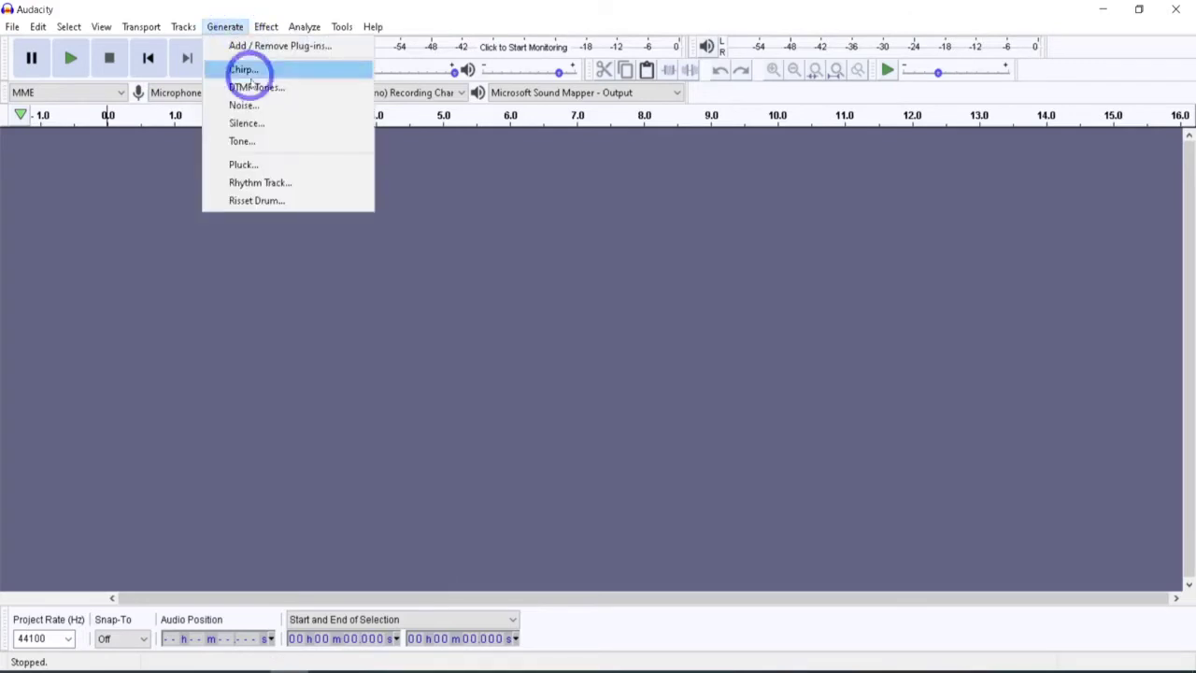
left_click(279, 185)
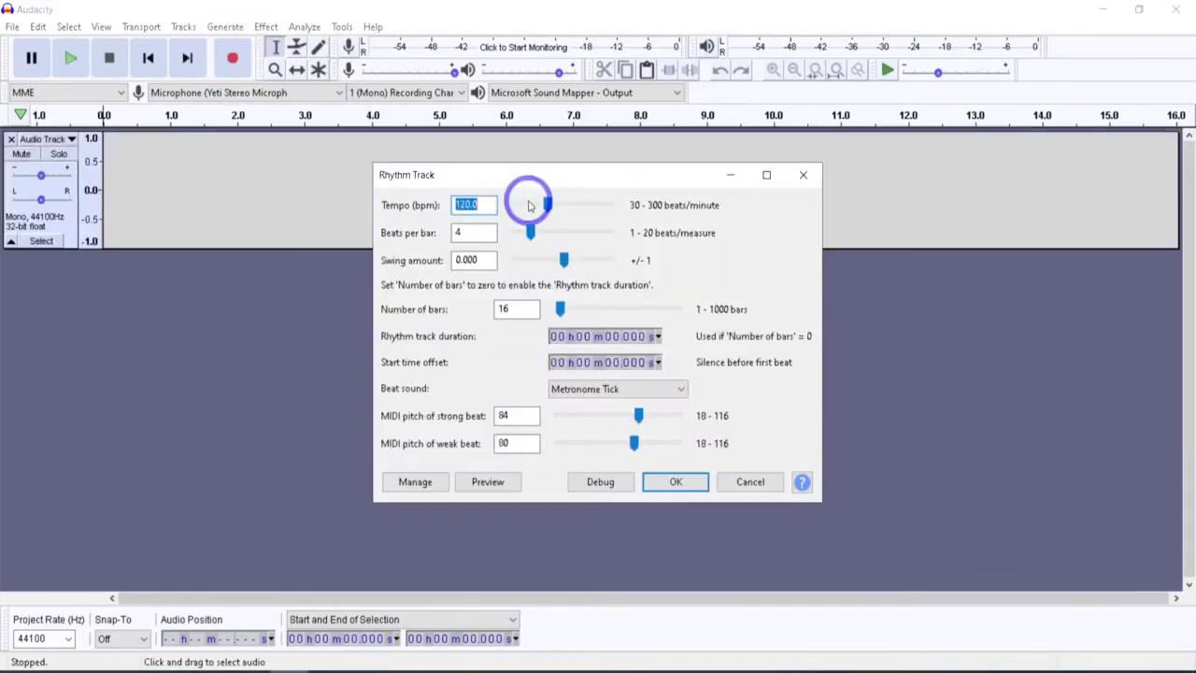
left_click(805, 175)
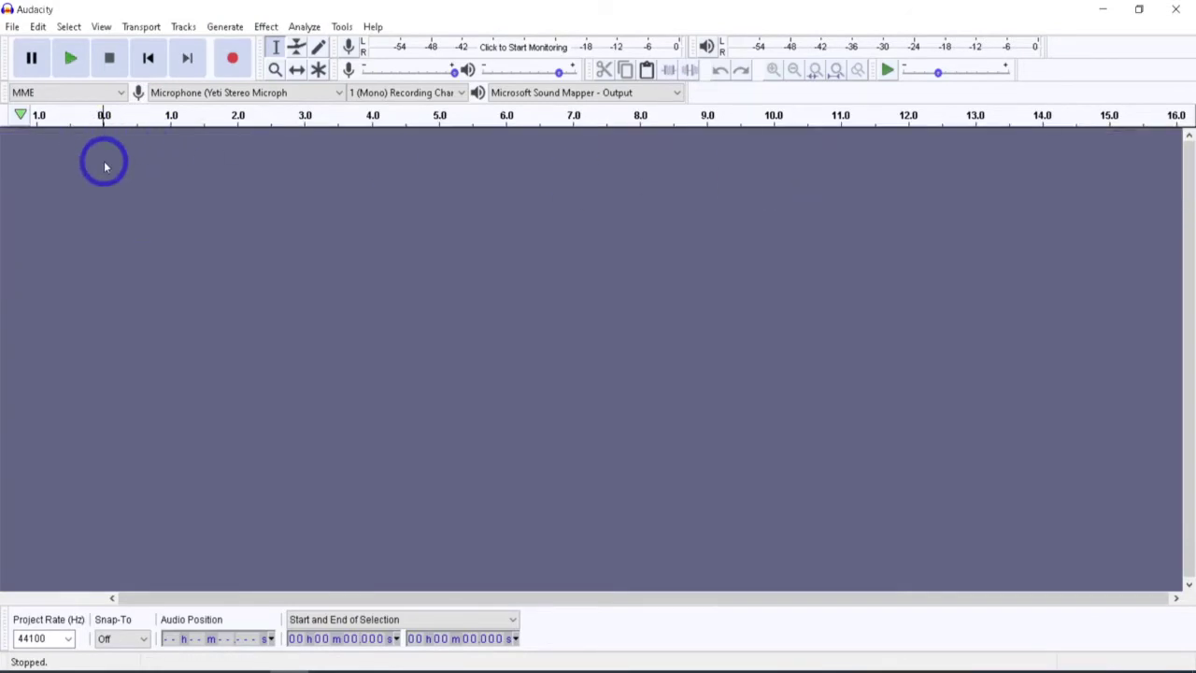
Step: Reopen the Rhythm Track generator with the Alt+G, R, Enter shortcut
key("alt+g")
key("r")
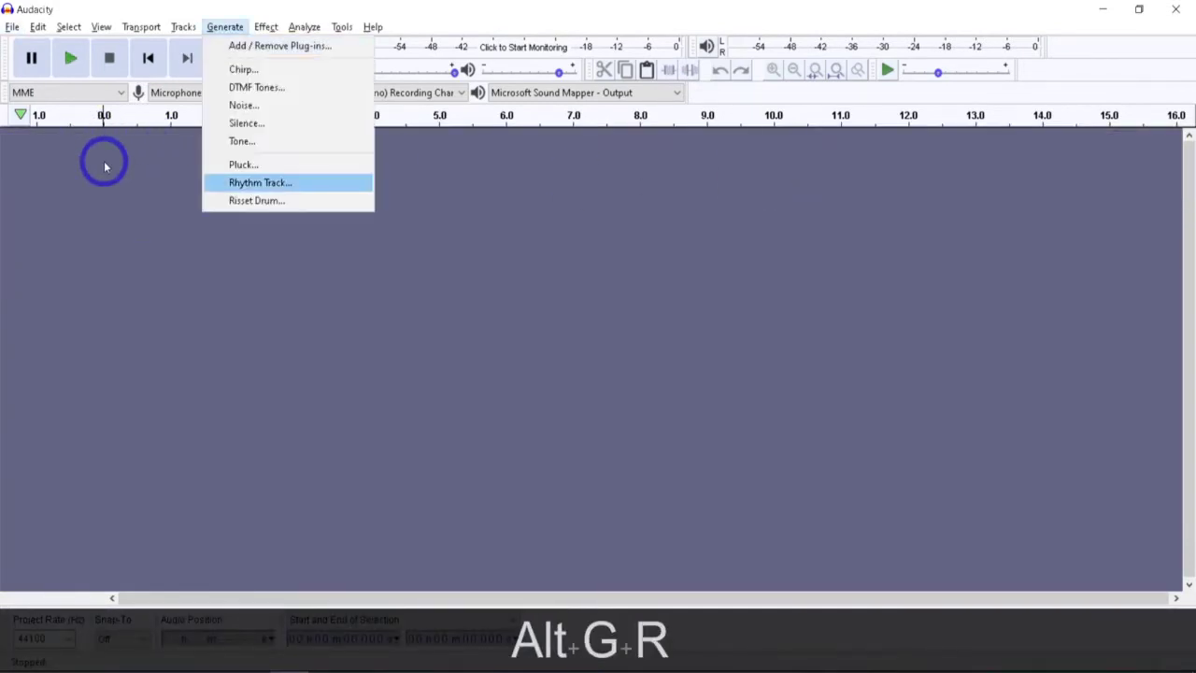
key("Return")
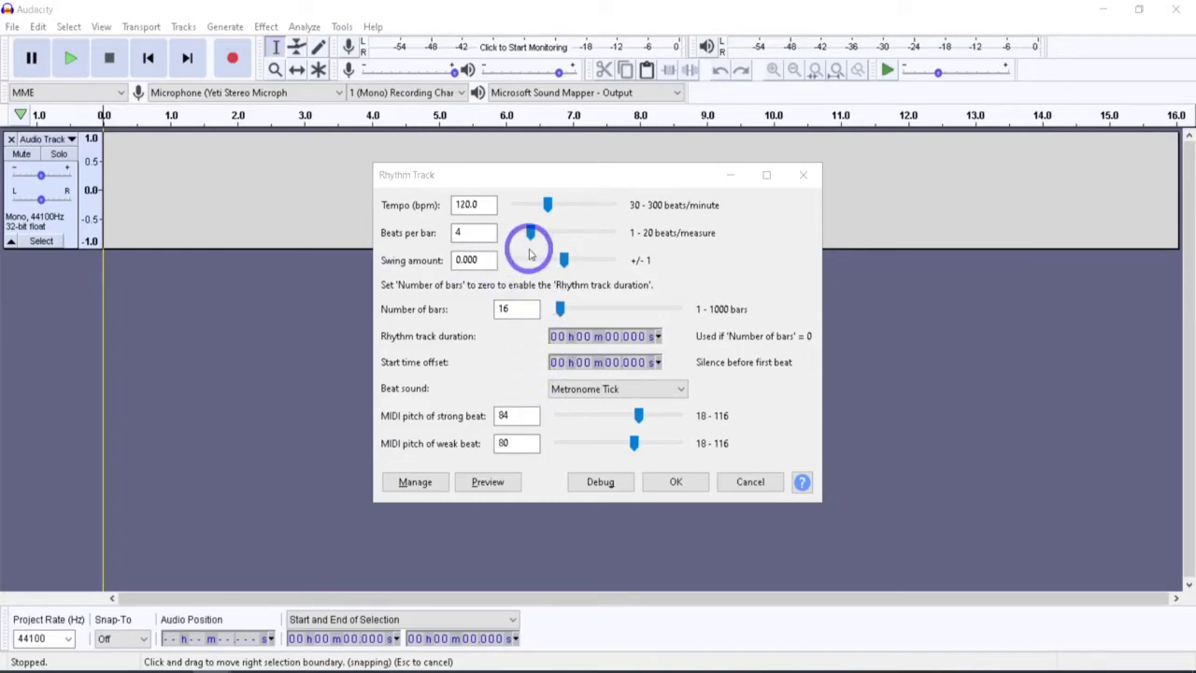
Step: Preview the default rhythm, then change Beats per bar to 3 and preview it briefly
left_click(645, 329)
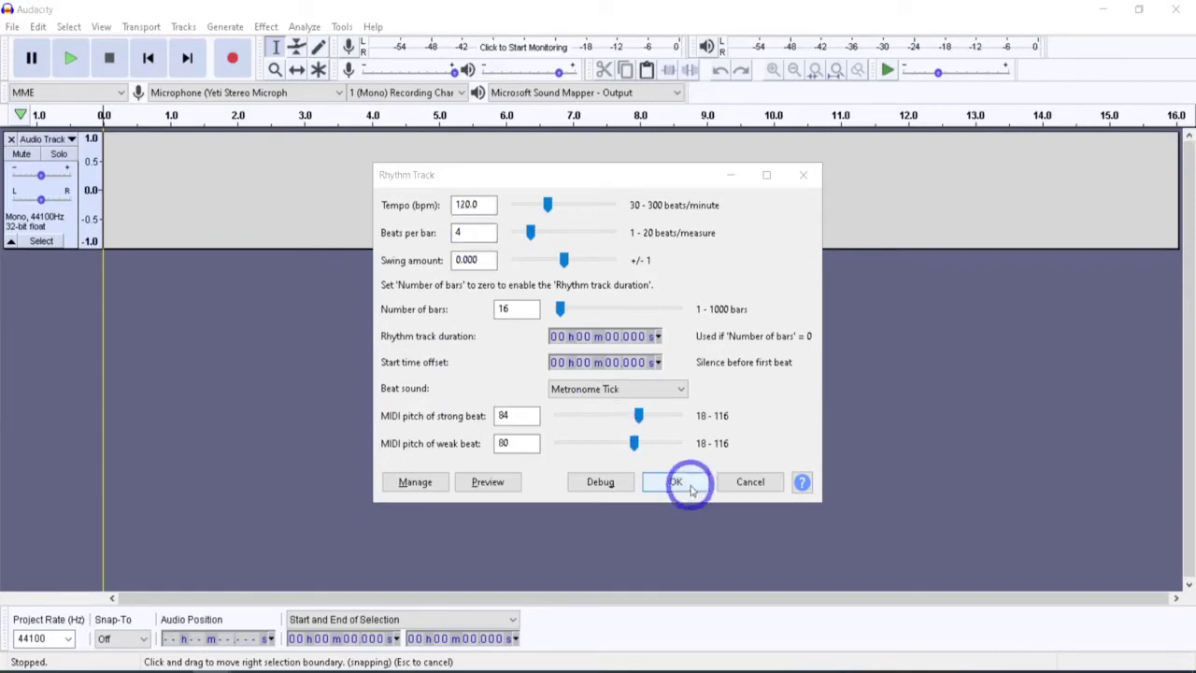
left_click(483, 482)
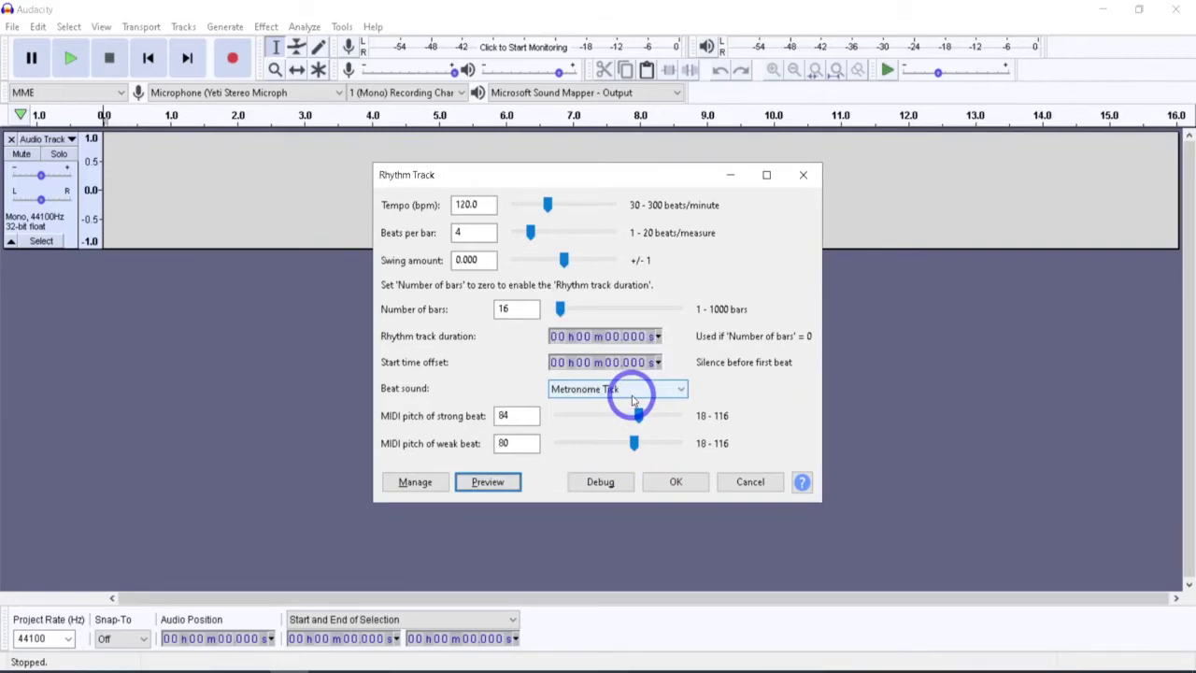
double_click(467, 232)
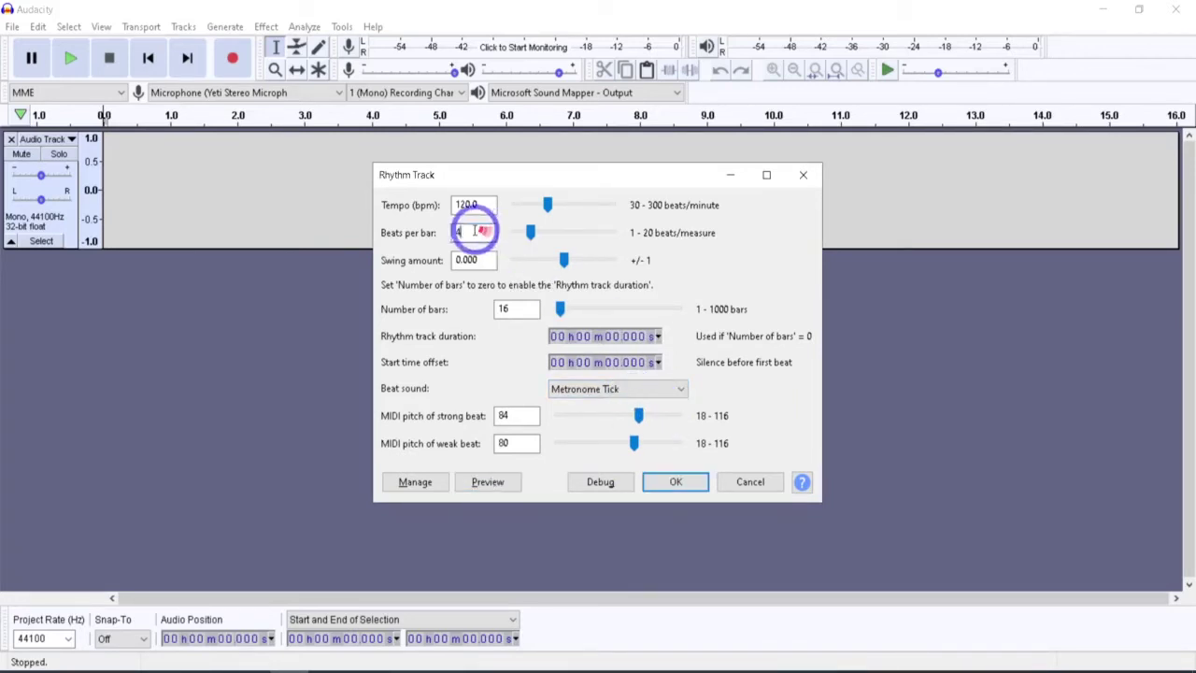
type("3")
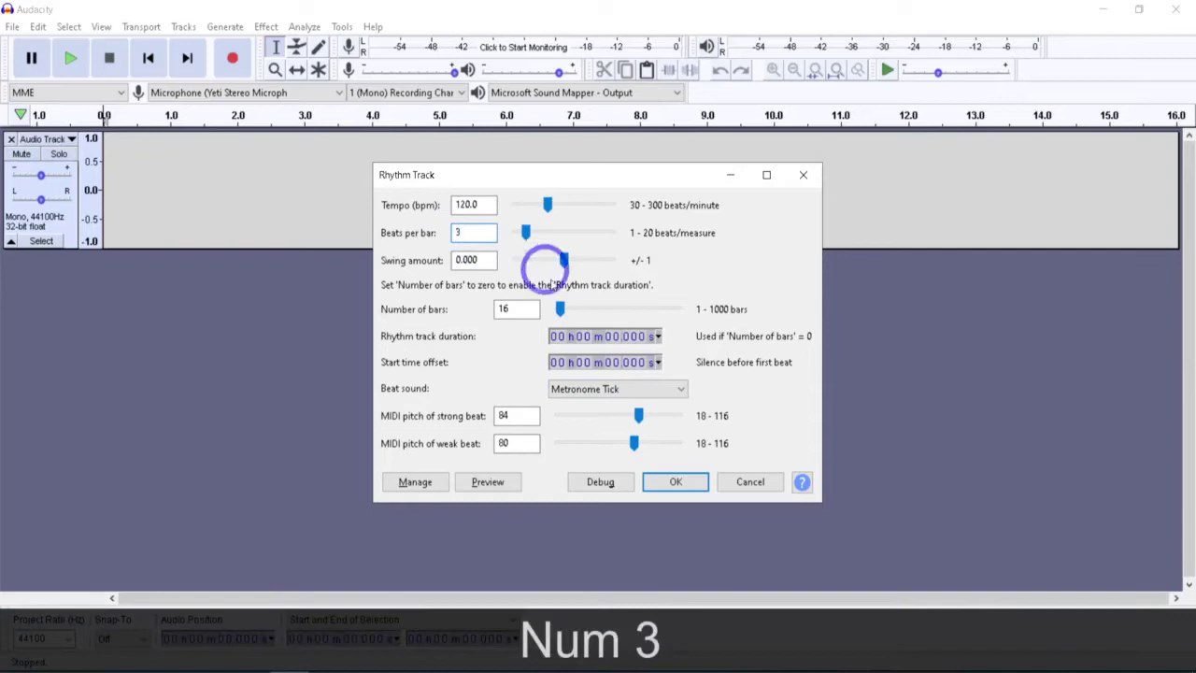
left_click(486, 484)
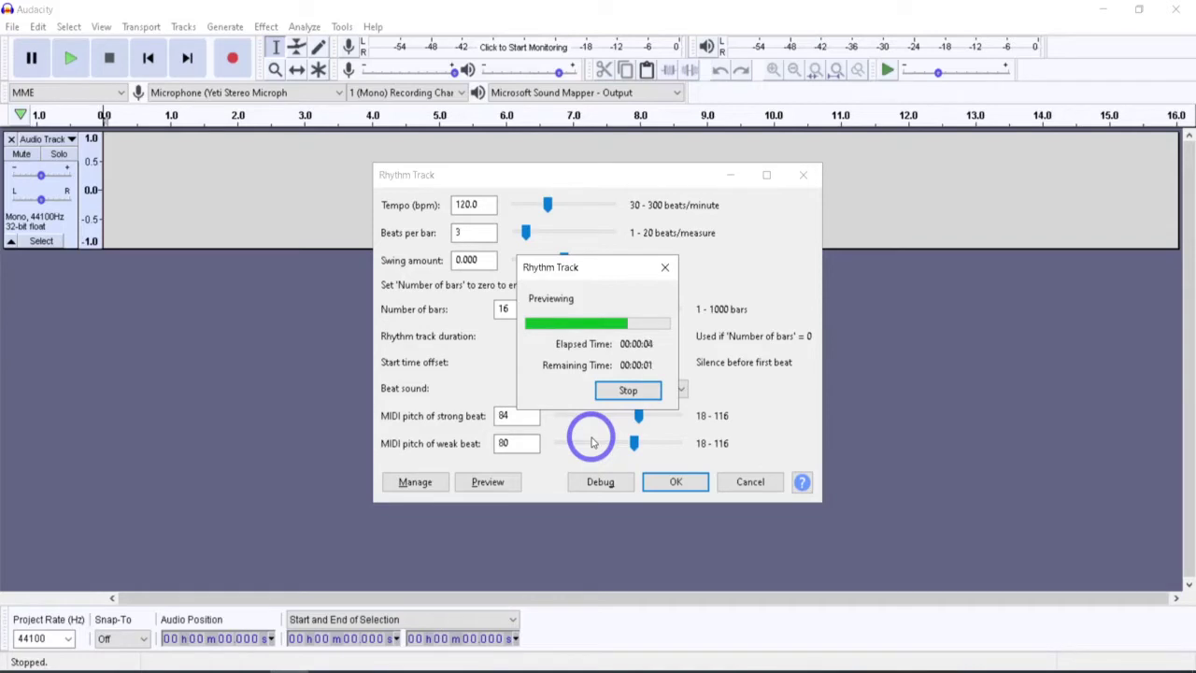
left_click(621, 391)
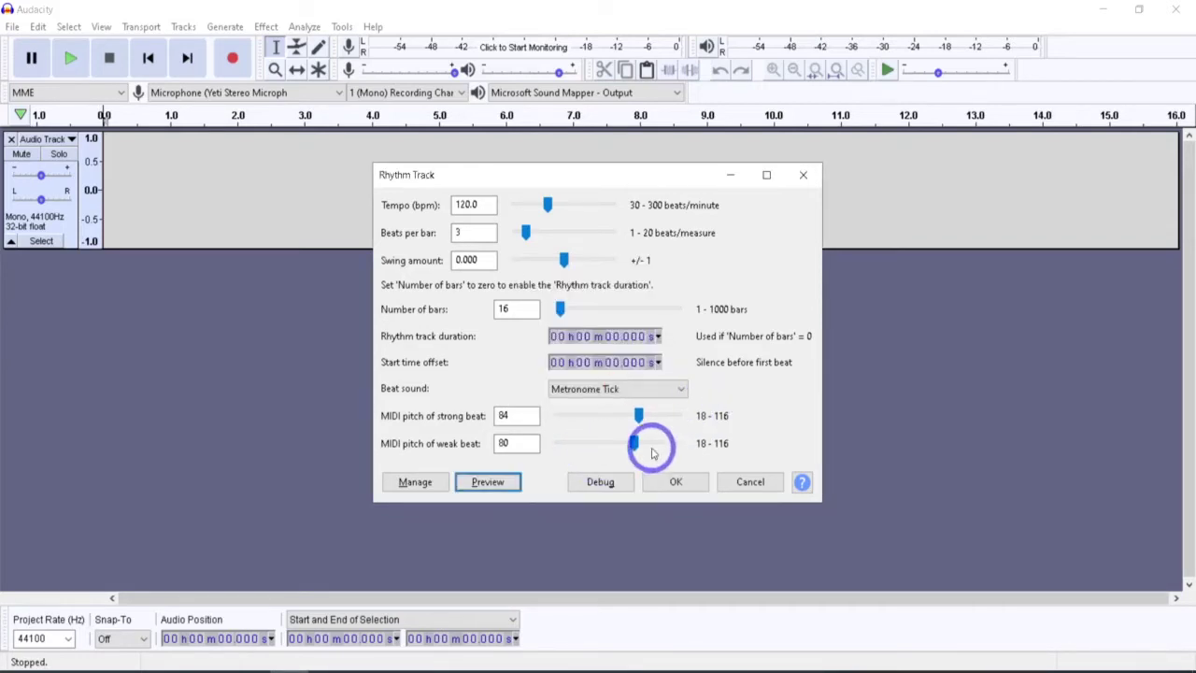
Step: Change the Rhythm Track's Beats per bar field from 3 back to 4
double_click(458, 232)
type("4")
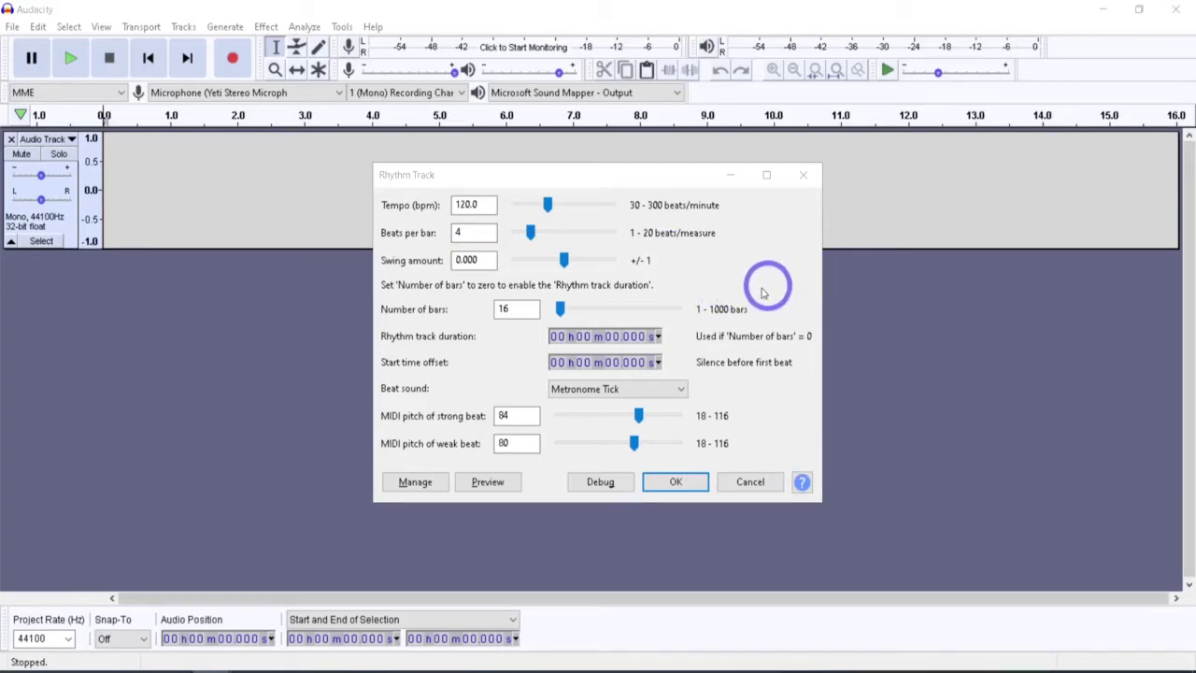
left_click(636, 310)
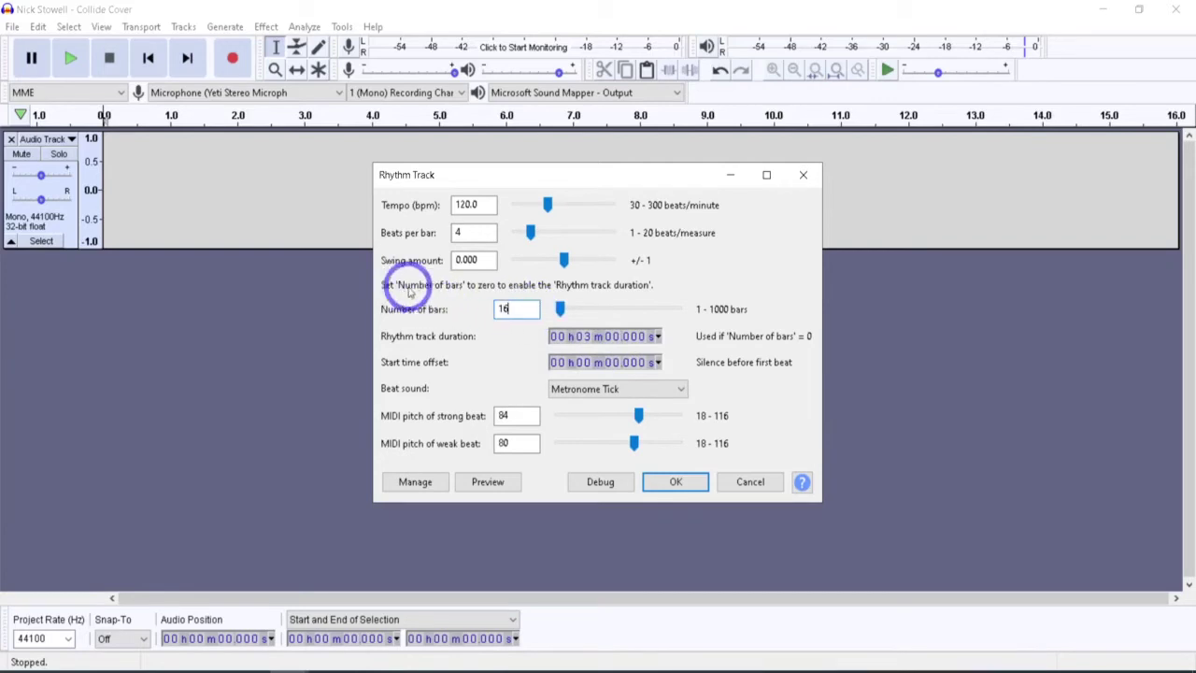
Step: Set Number of bars to 33, leaving the Rhythm track duration minutes at 0
double_click(503, 309)
type("0")
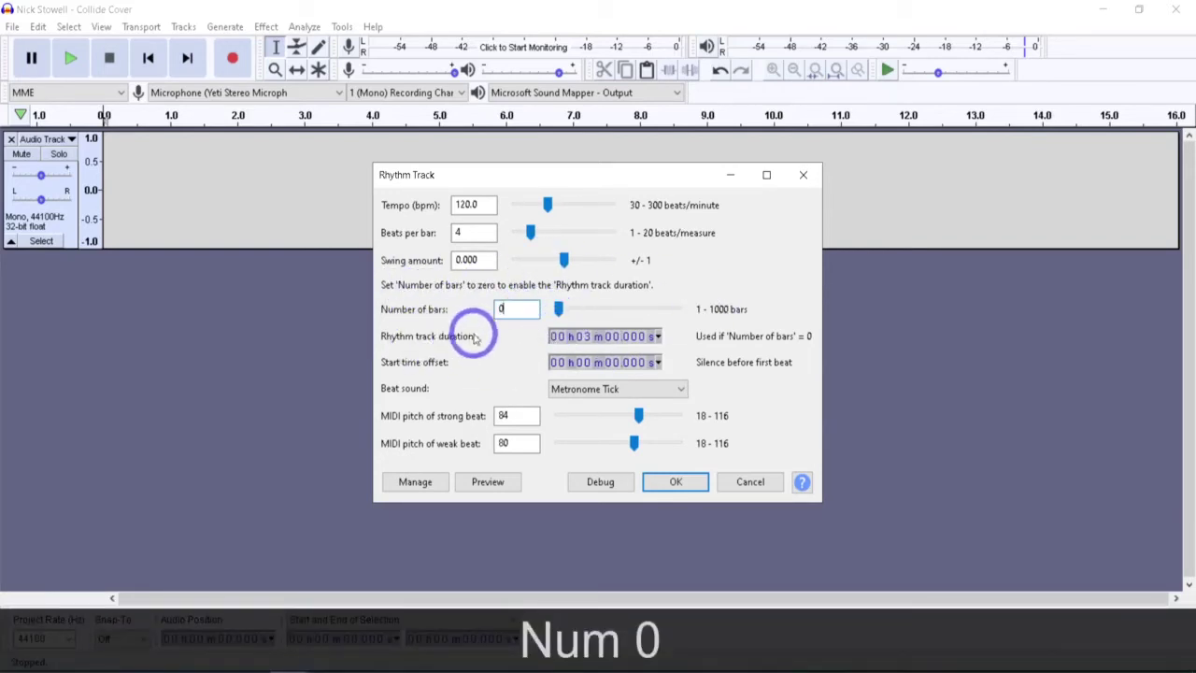
left_click(591, 341)
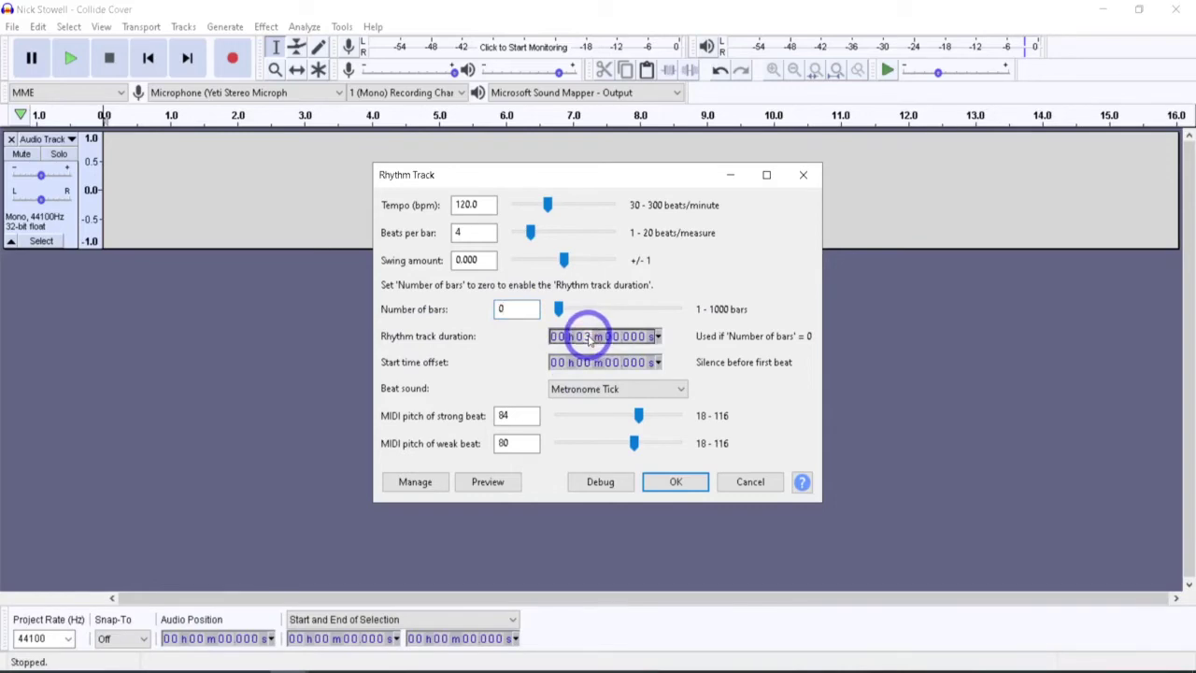
type("5")
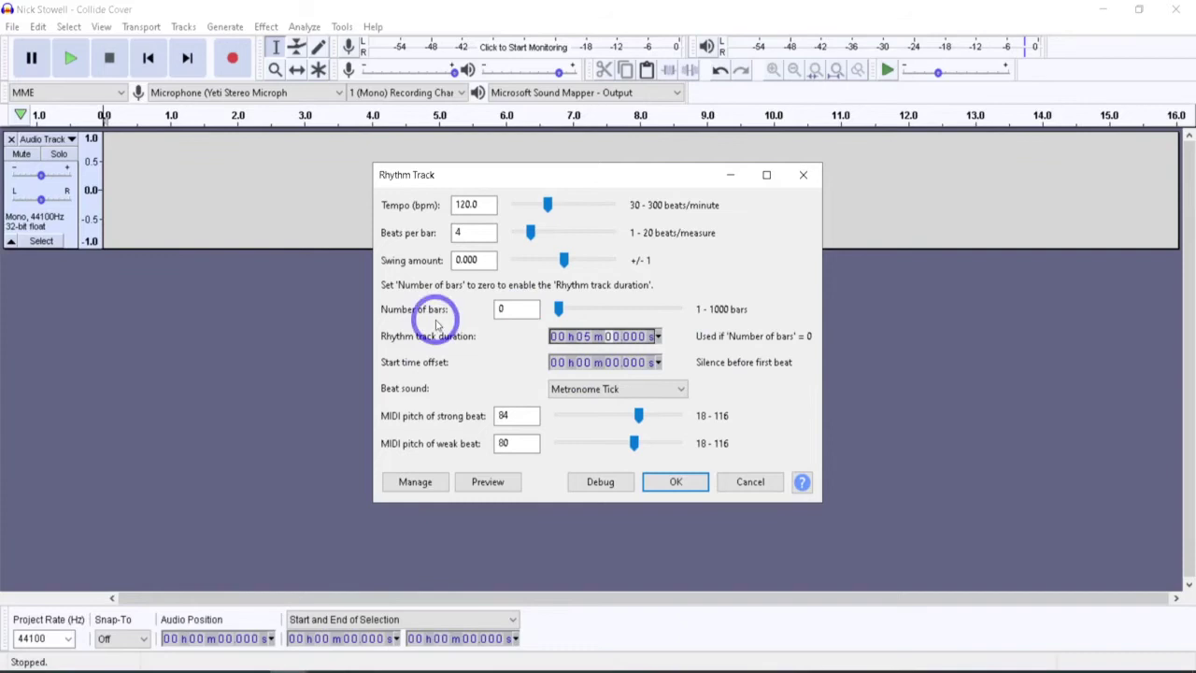
left_click(586, 338)
type("0")
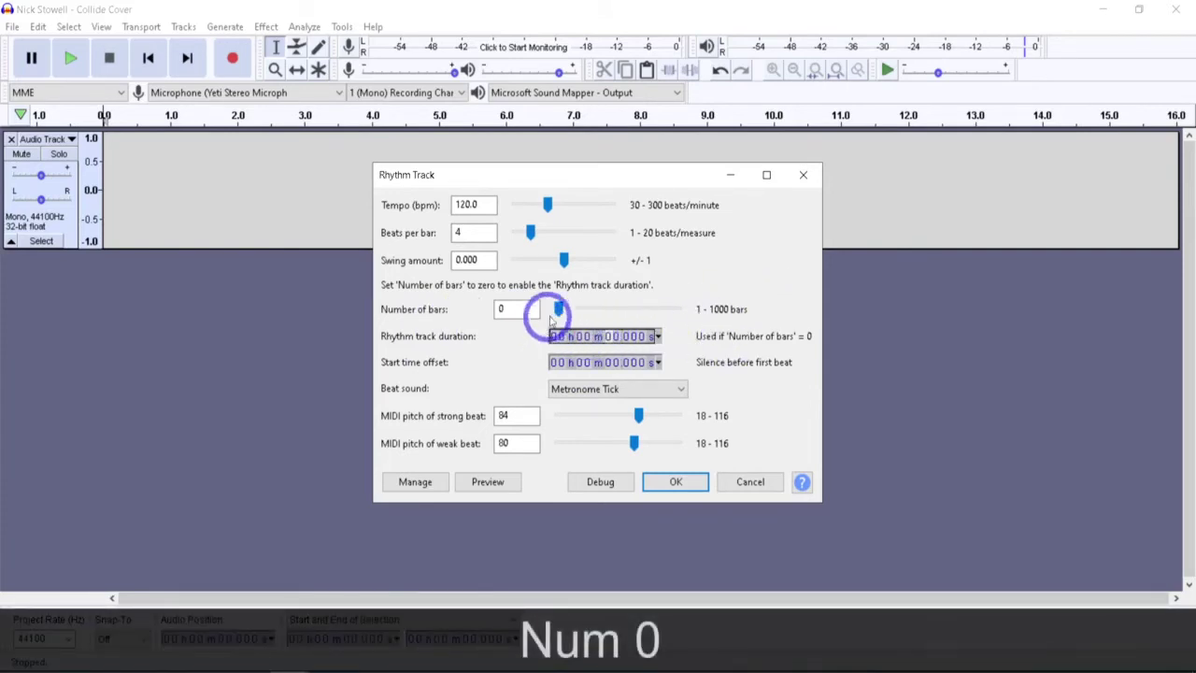
mouse_move(558, 309)
left_mouse_down()
mouse_move(571, 315)
mouse_move(564, 310)
left_mouse_up()
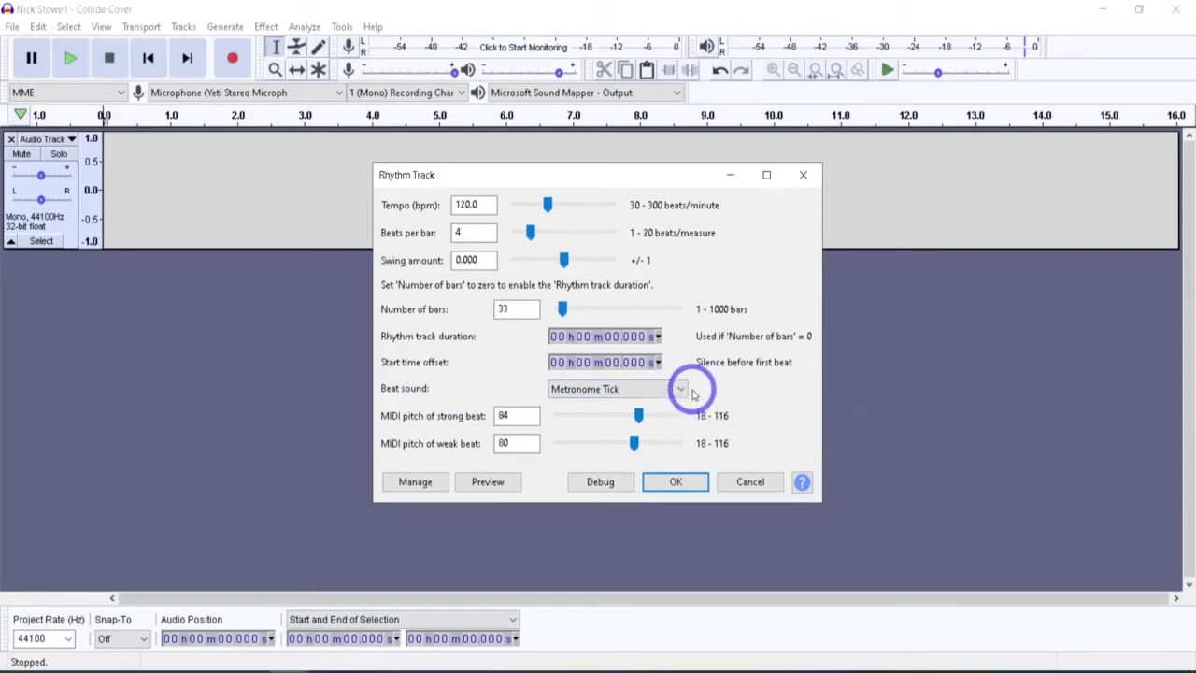
Step: Preview the 33-bar rhythm, try the Cowbell sound, then settle on Metronome Tick
left_click(506, 483)
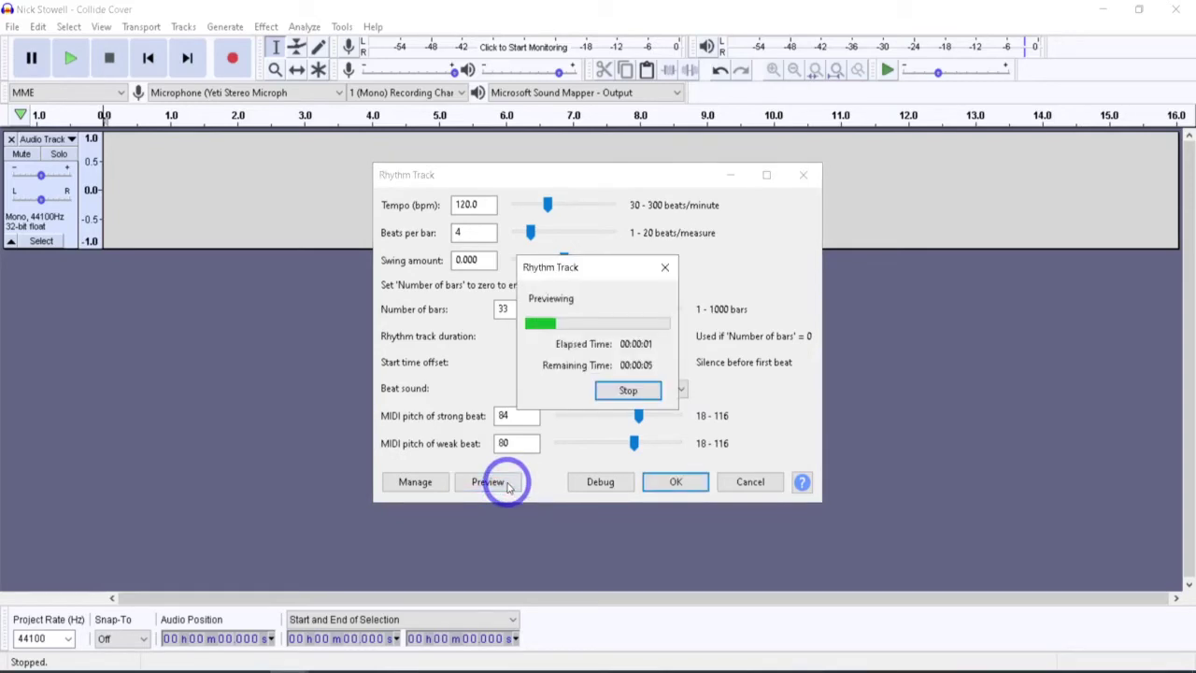
left_click(628, 391)
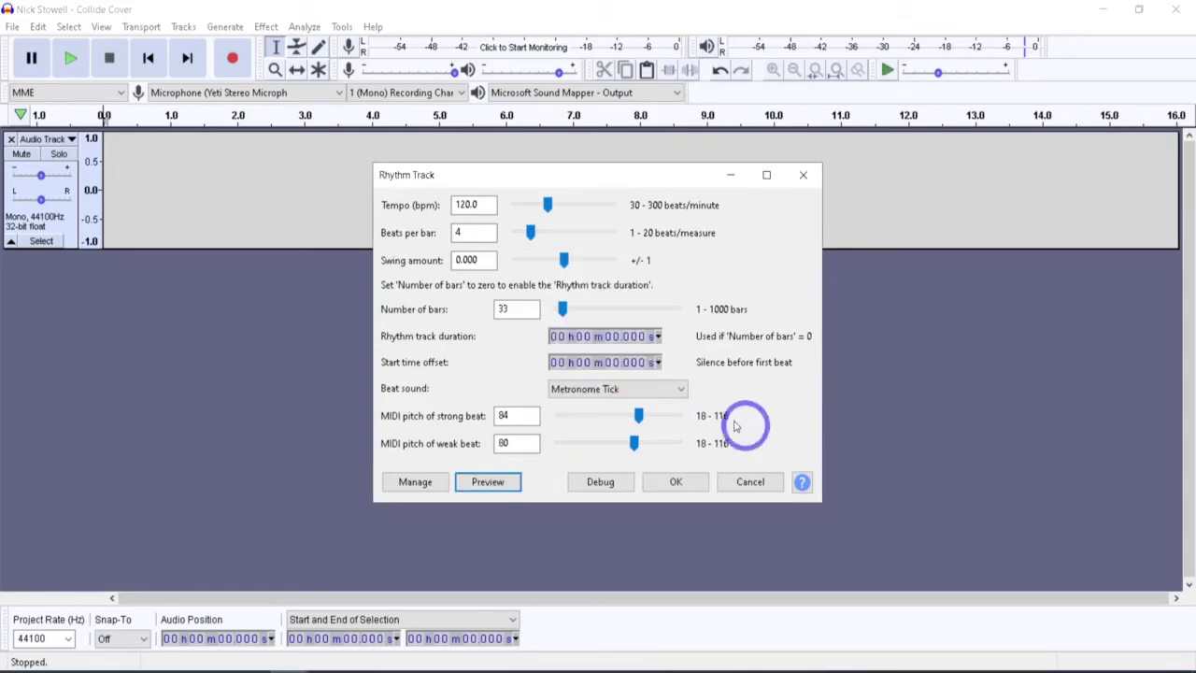
left_click(680, 390)
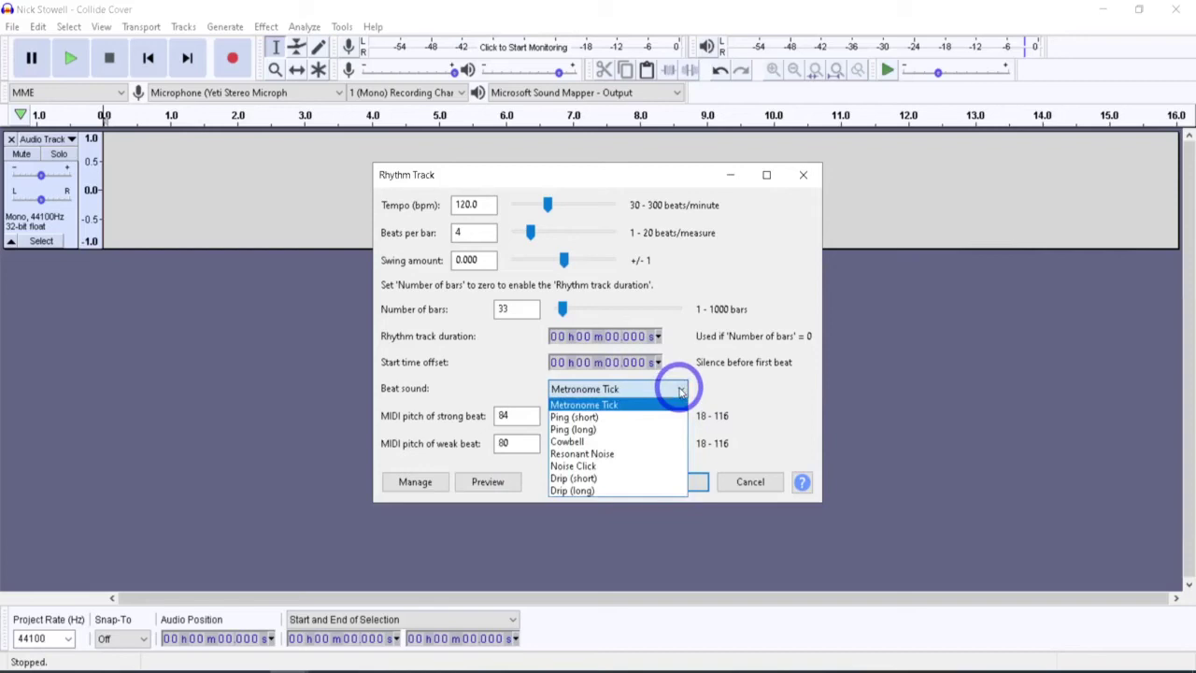
left_click(639, 441)
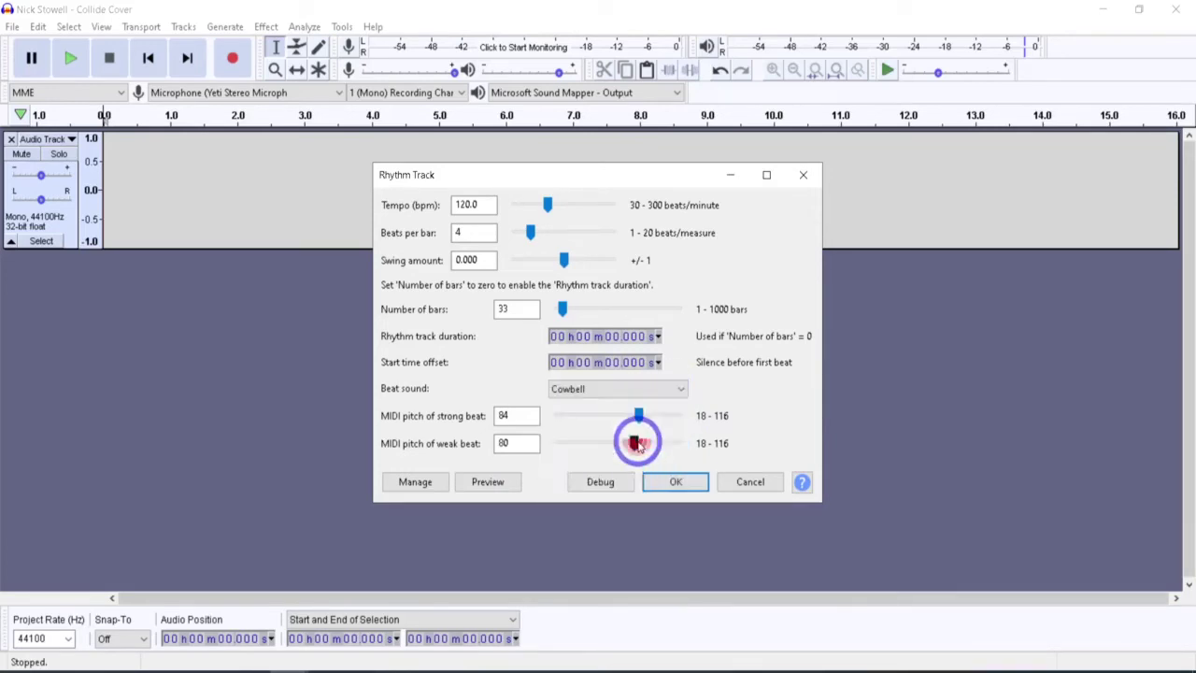
left_click(486, 483)
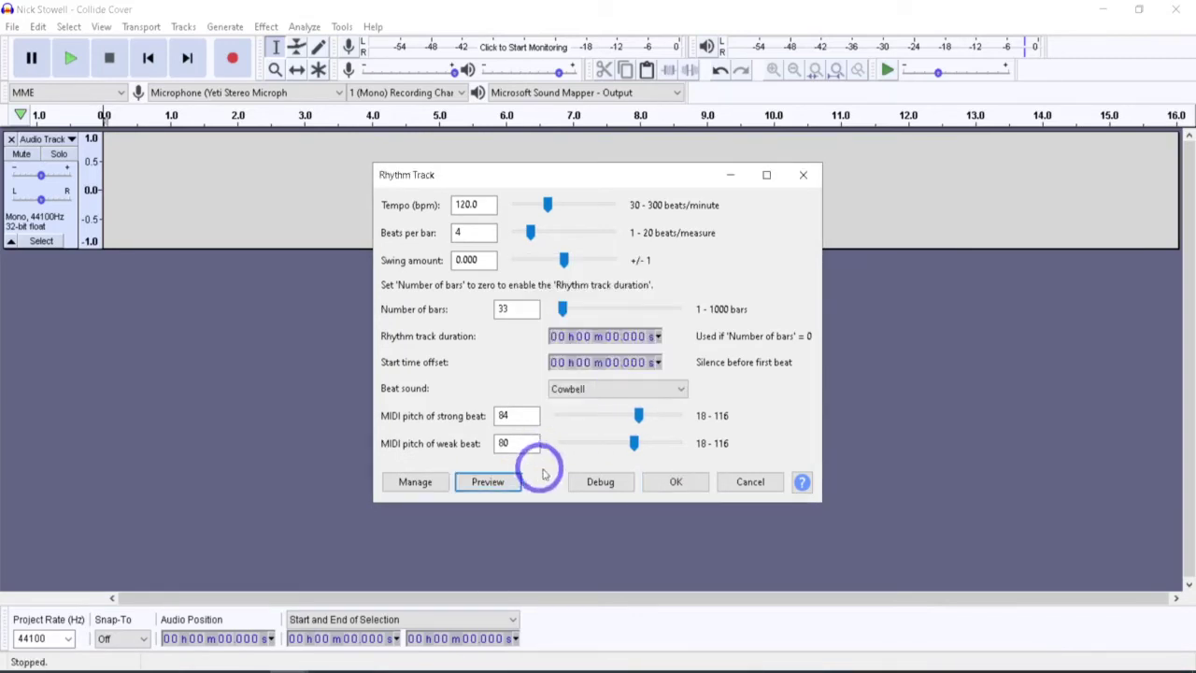
left_click(682, 397)
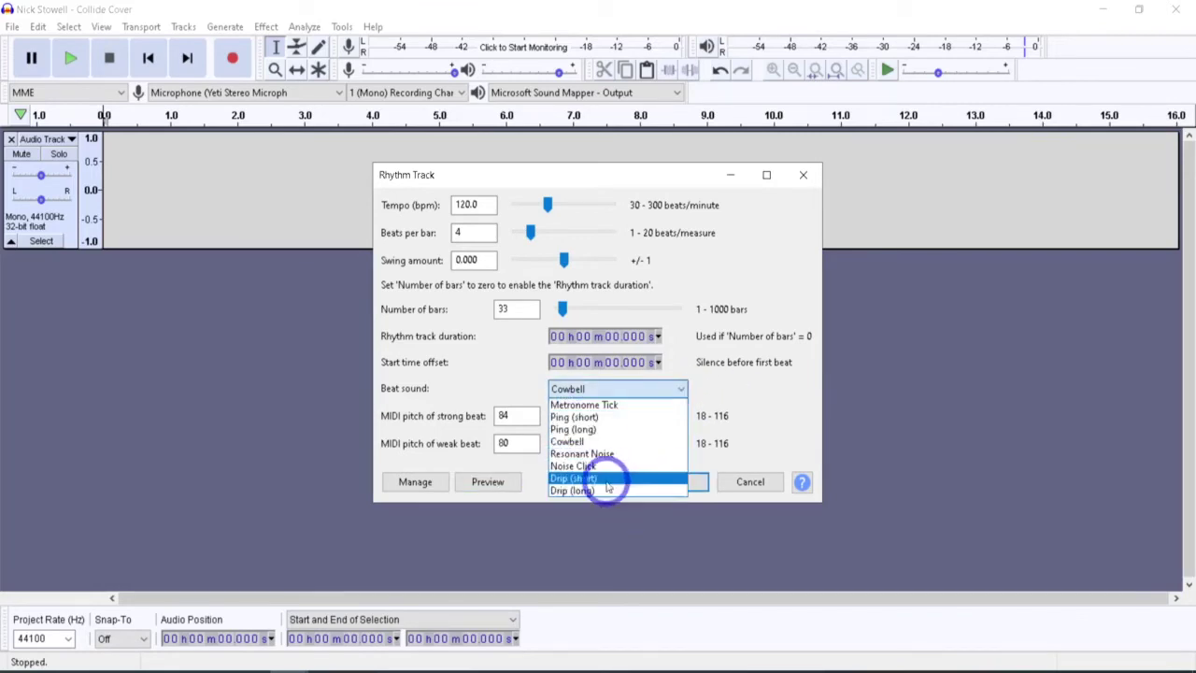
left_click(651, 403)
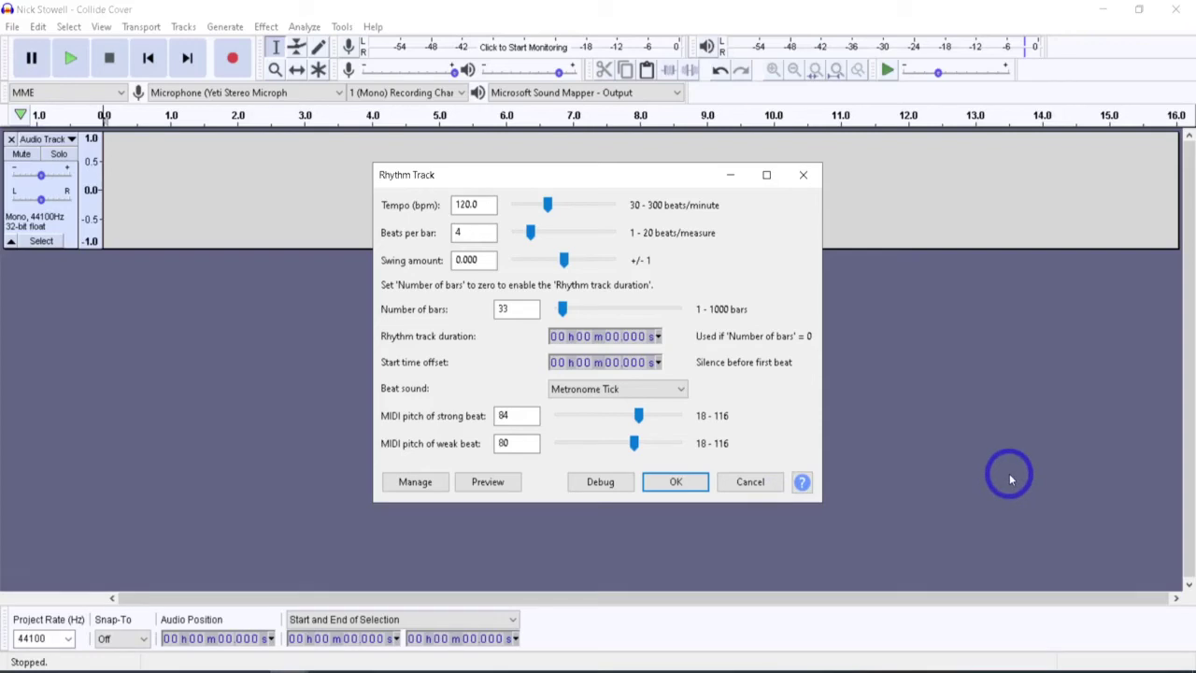
Step: Generate the 33-bar Metronome Tick rhythm track, about 1:06 long, and mute it
left_click(749, 487)
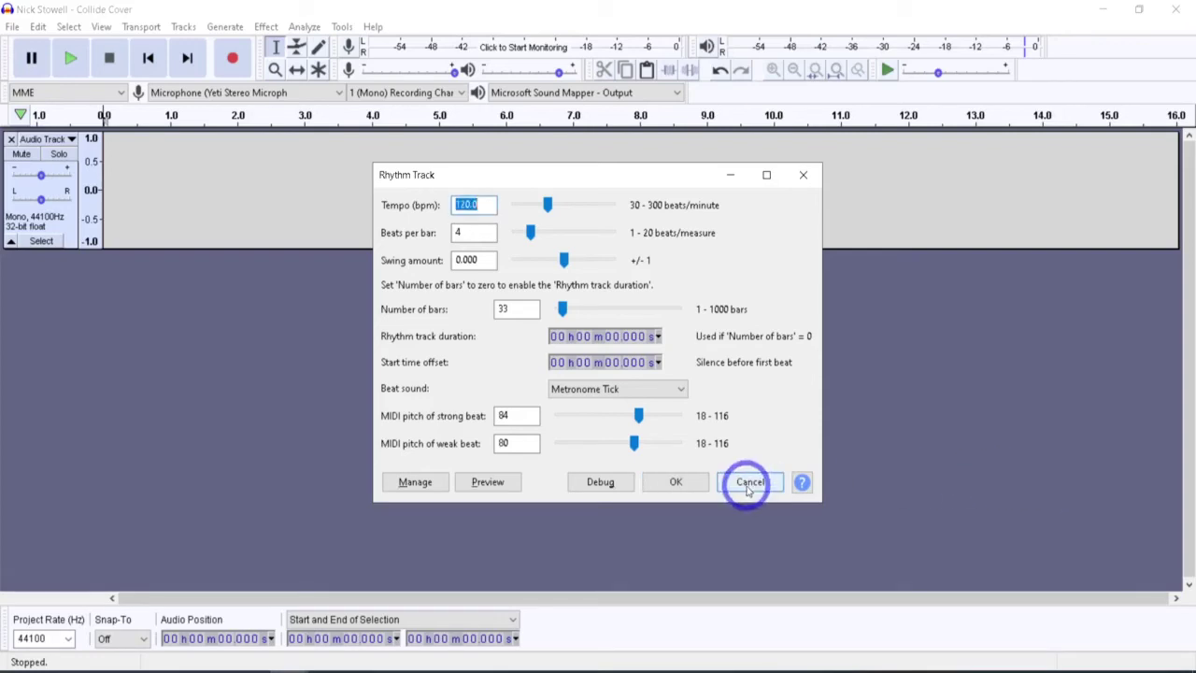
left_click(676, 482)
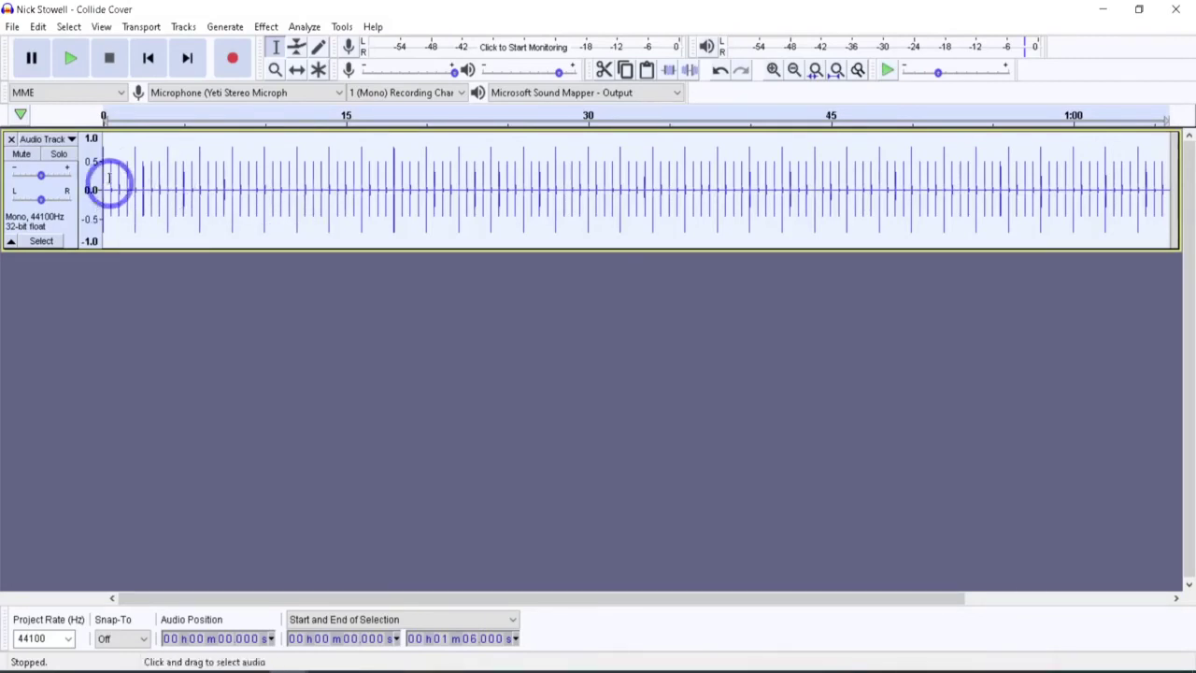
left_click(22, 154)
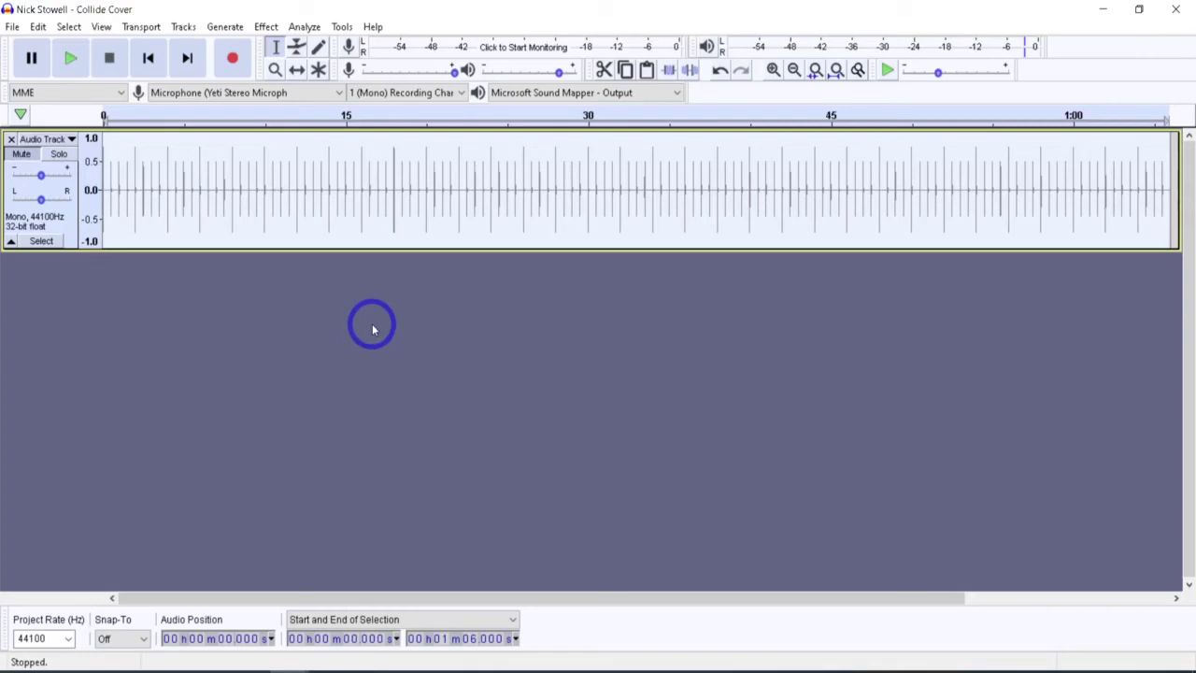
Step: Unmute the click track and play it briefly from the start, then stop
left_click(26, 159)
left_click(225, 26)
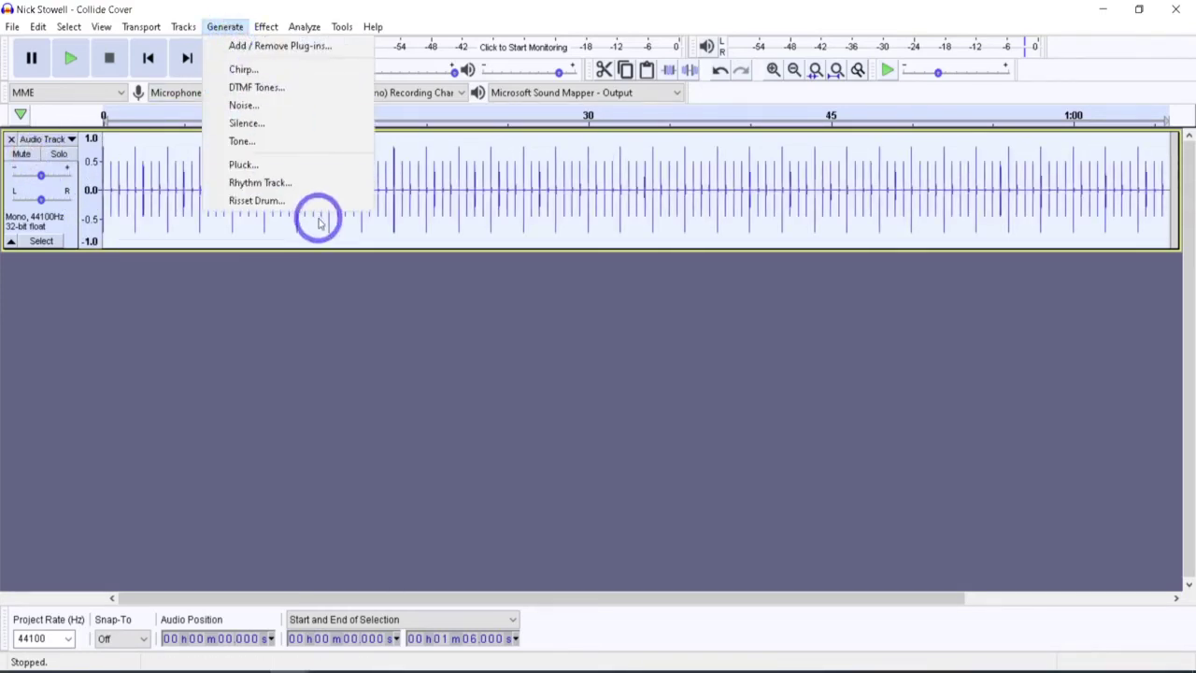
left_click(223, 28)
left_click(224, 28)
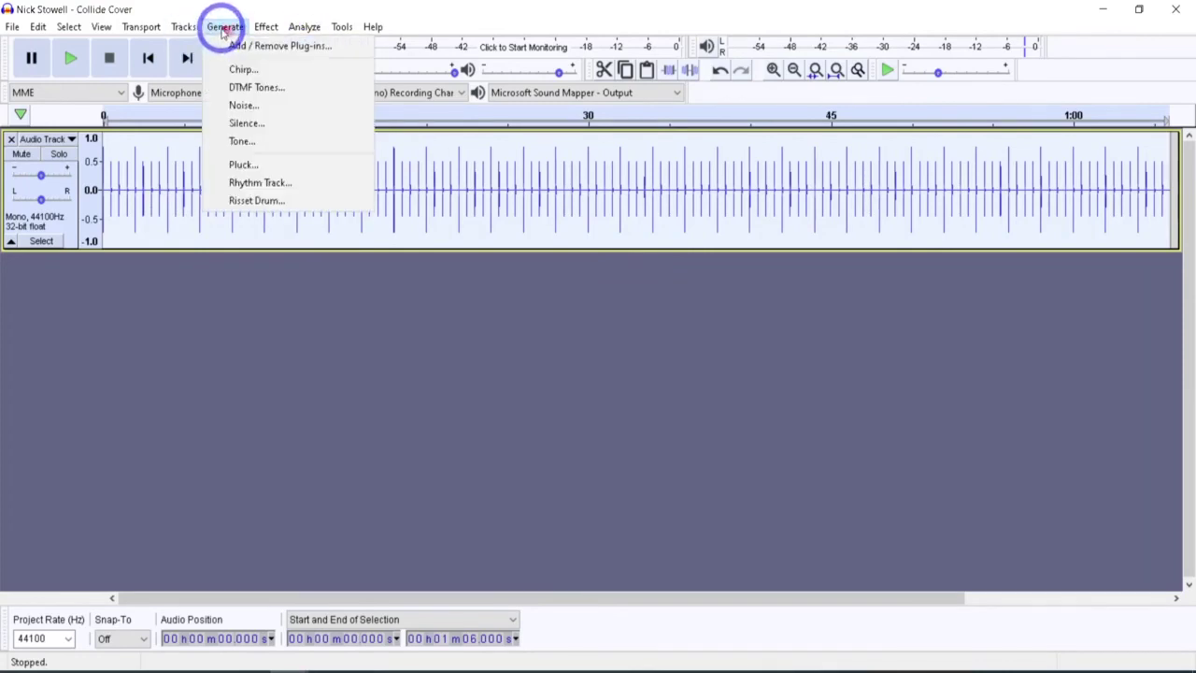
left_click(225, 29)
key("space")
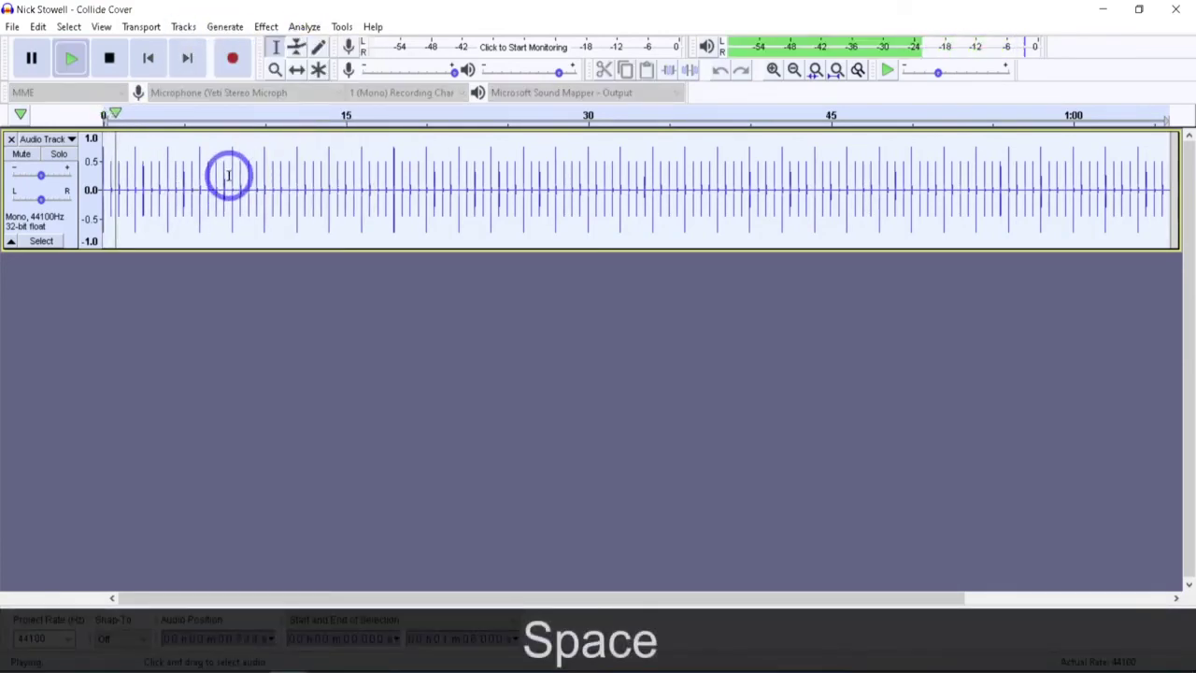
left_click(68, 55)
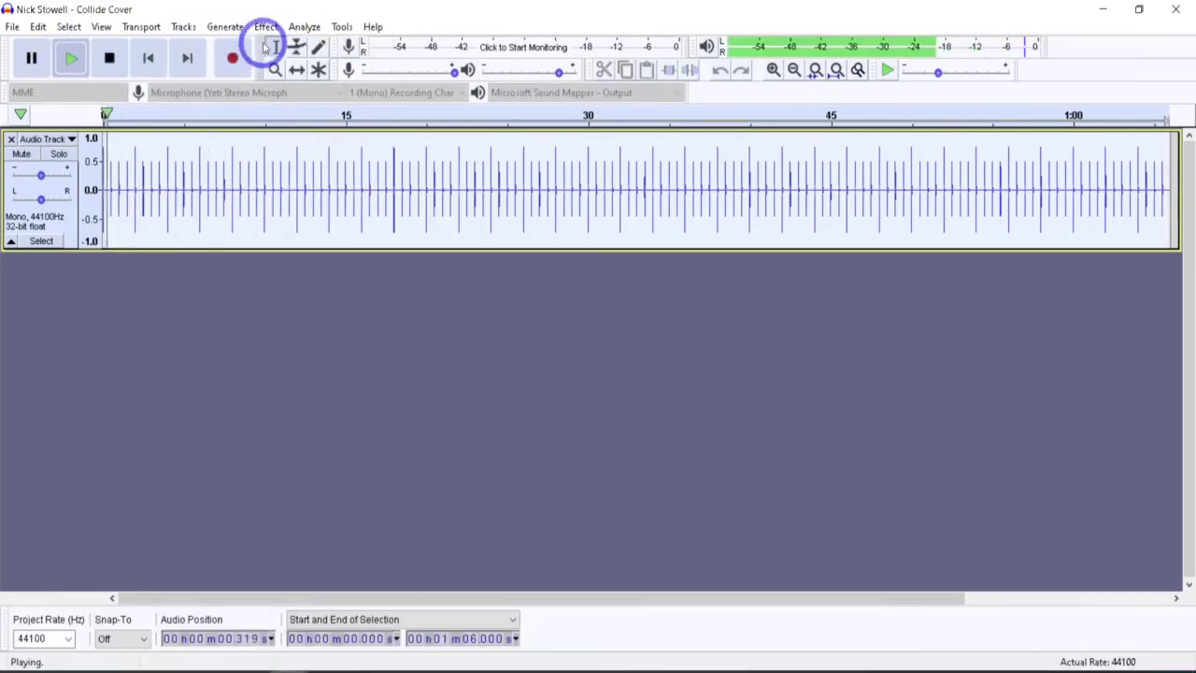
key("space")
Step: Reopen Rhythm Track, set strong-beat MIDI pitch to 100, and select the Beats per bar value
left_click(230, 28)
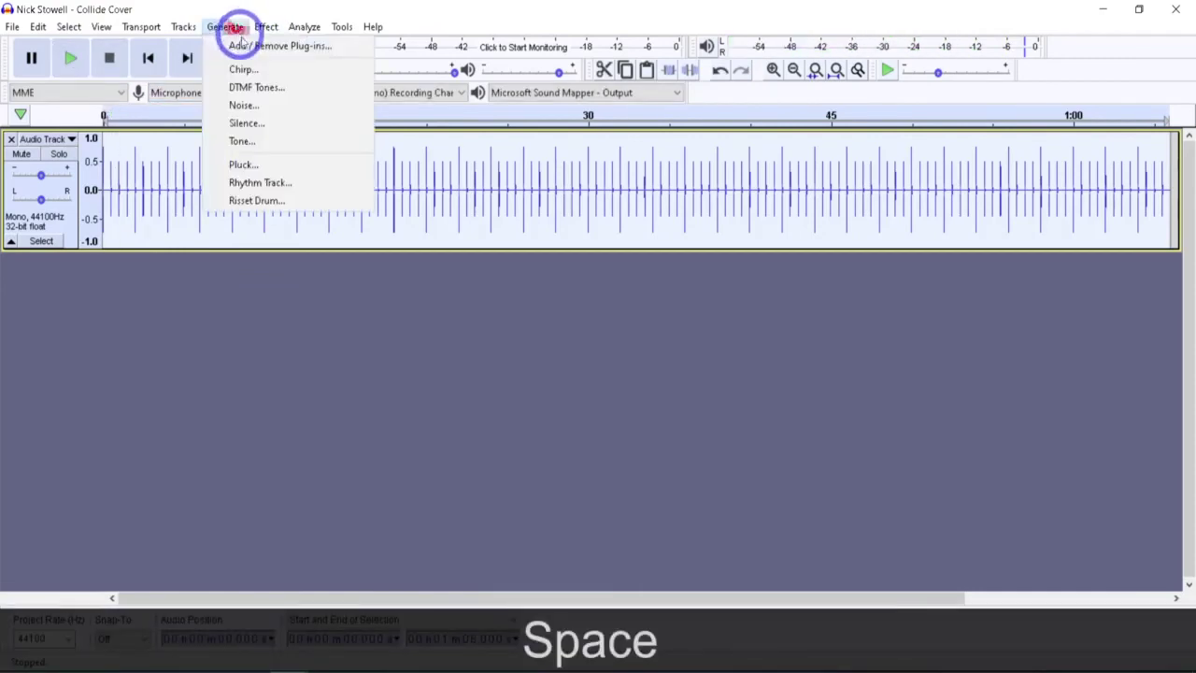
left_click(306, 183)
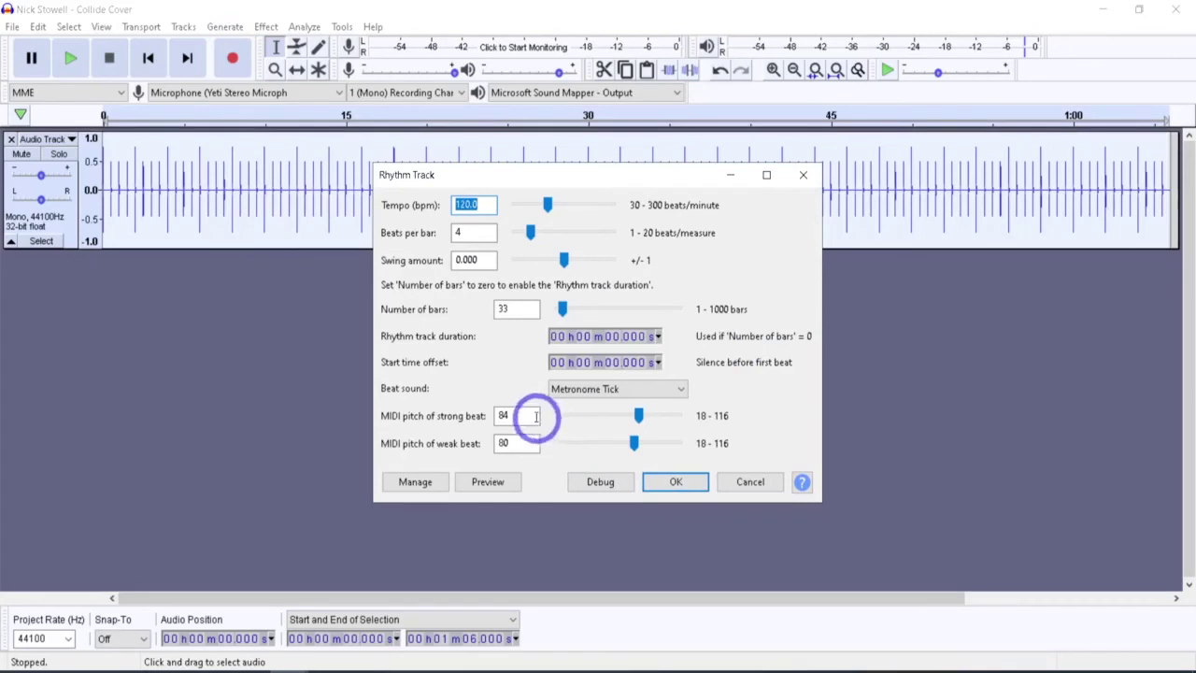
double_click(526, 415)
type("100")
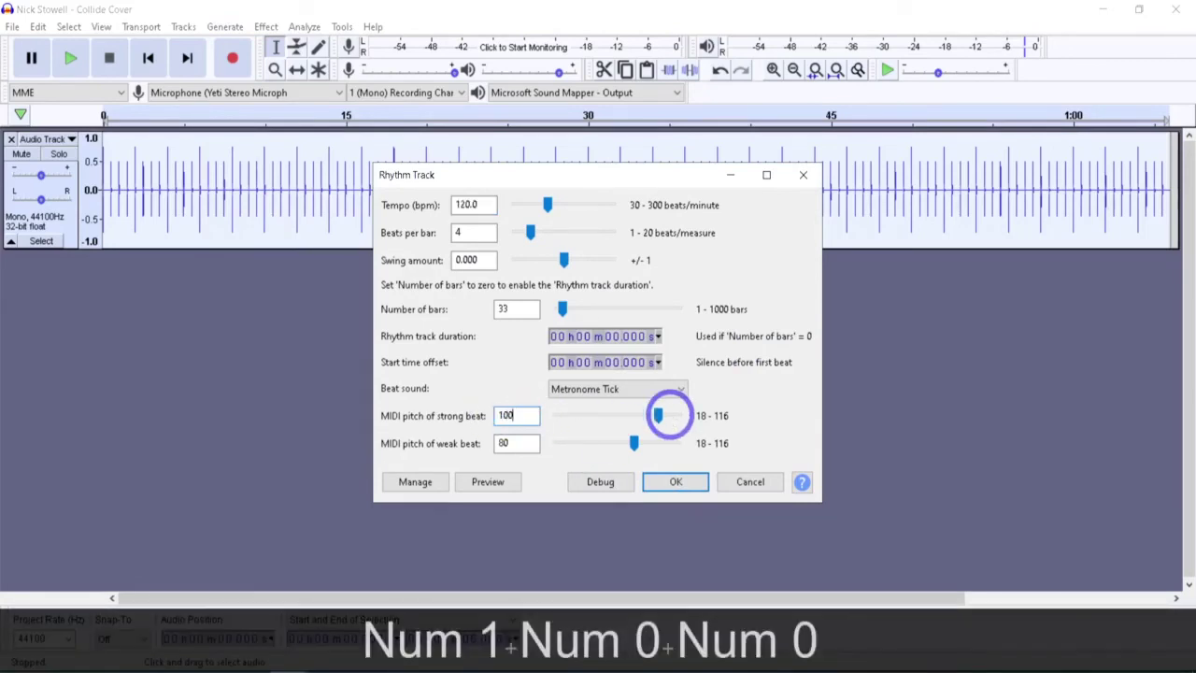
double_click(467, 233)
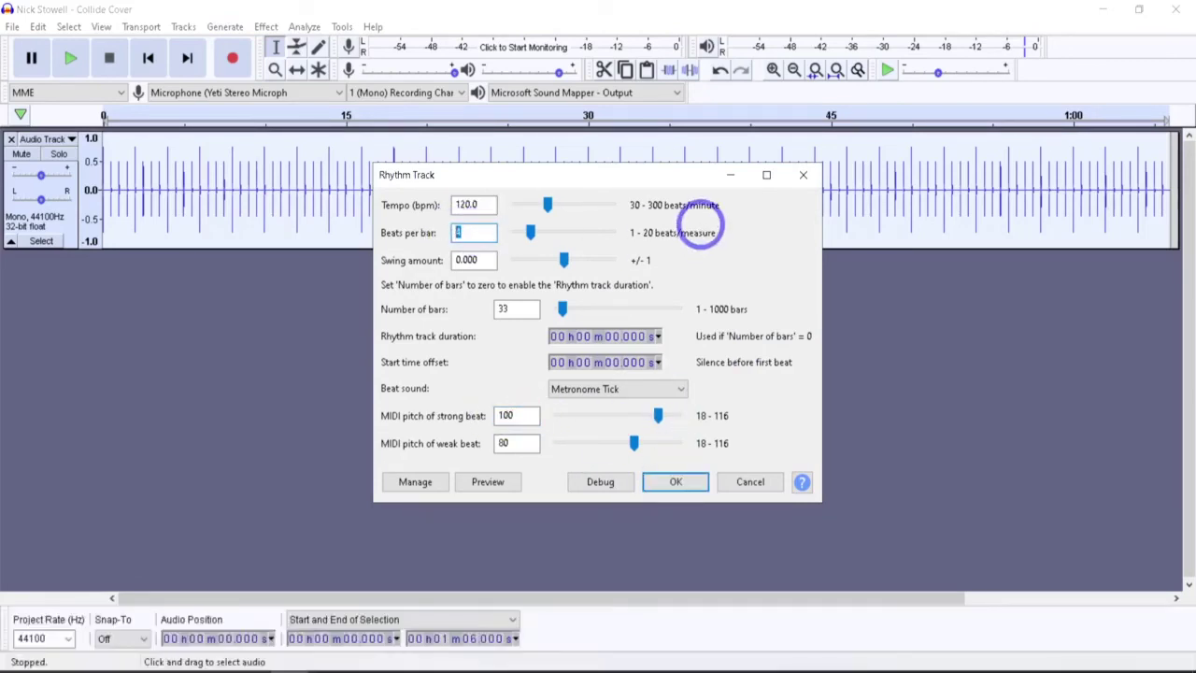
Step: Regenerate the track at 3 beats per bar and listen to it briefly
type("3")
left_click(692, 478)
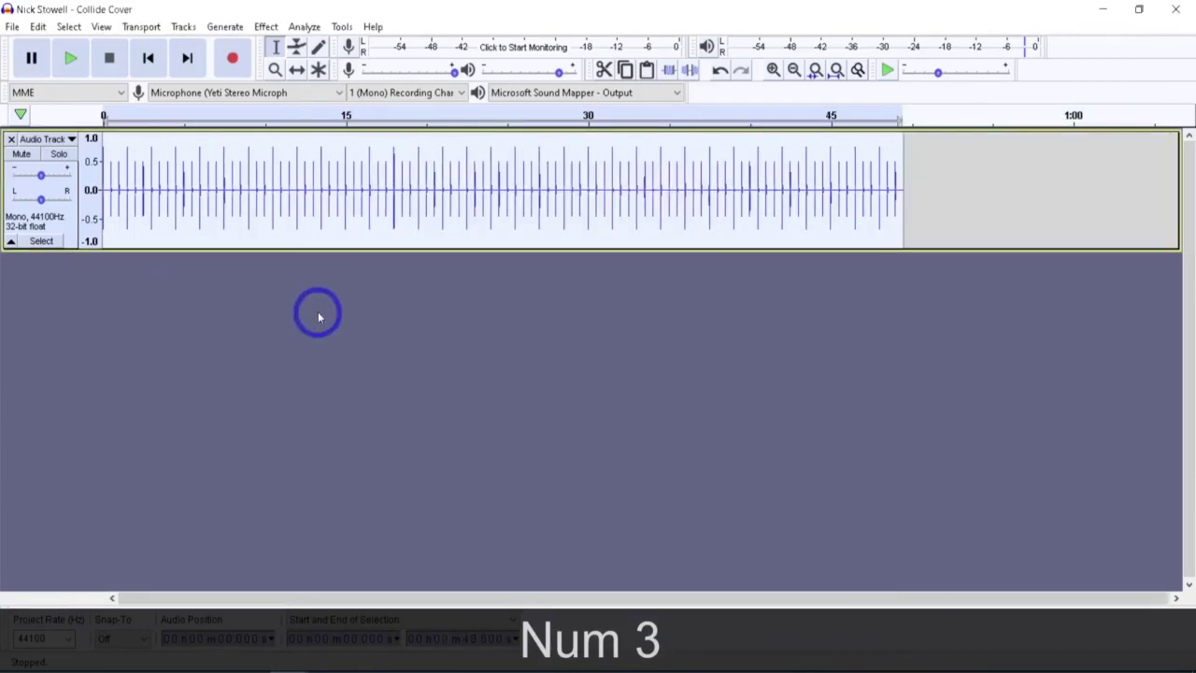
key("space")
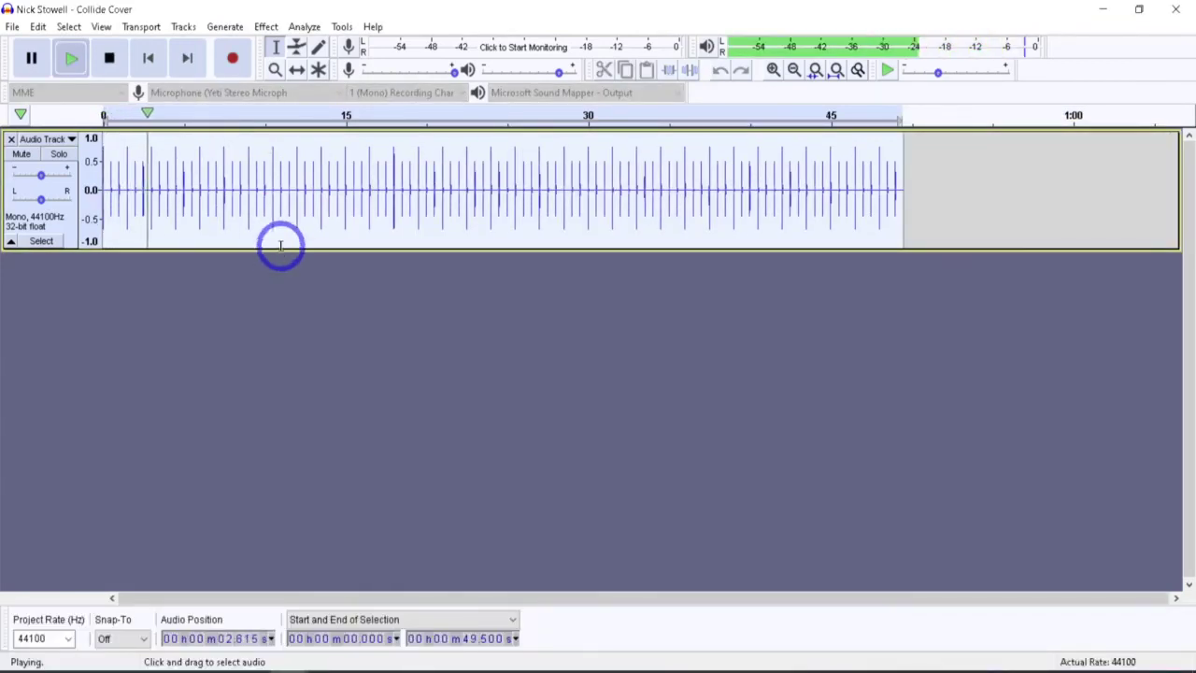
left_click(108, 58)
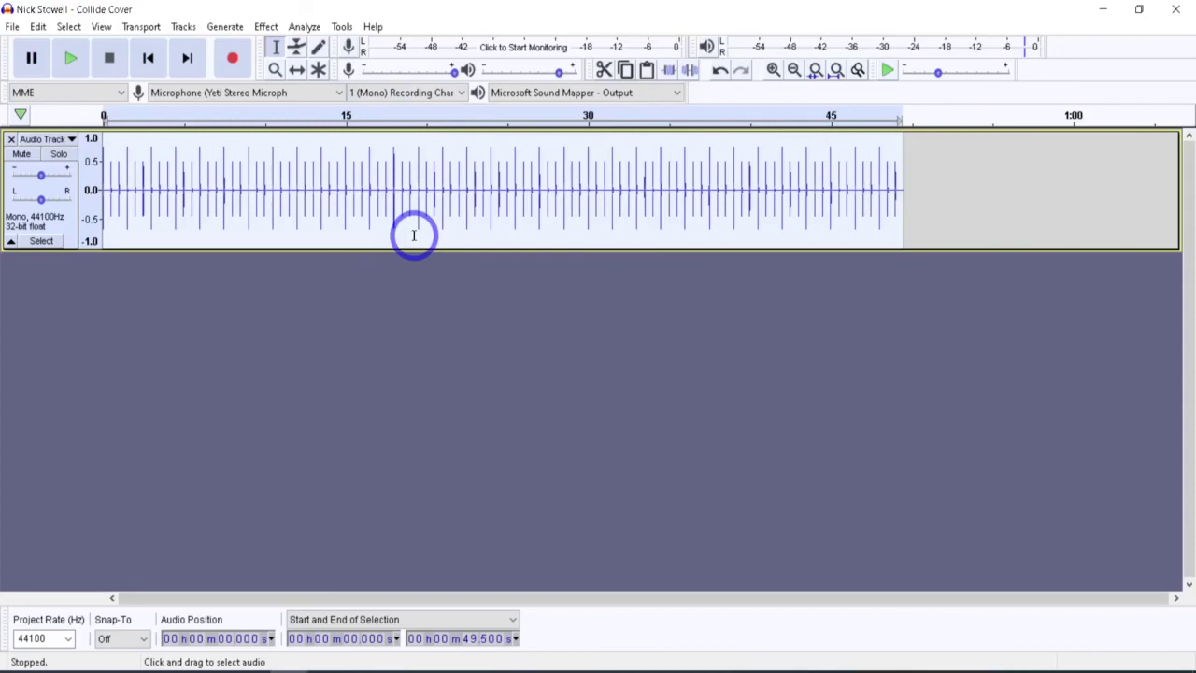
Step: Reopen the Rhythm Track generator with Alt+G, R, Enter
key("alt+g")
key("r")
key("Return")
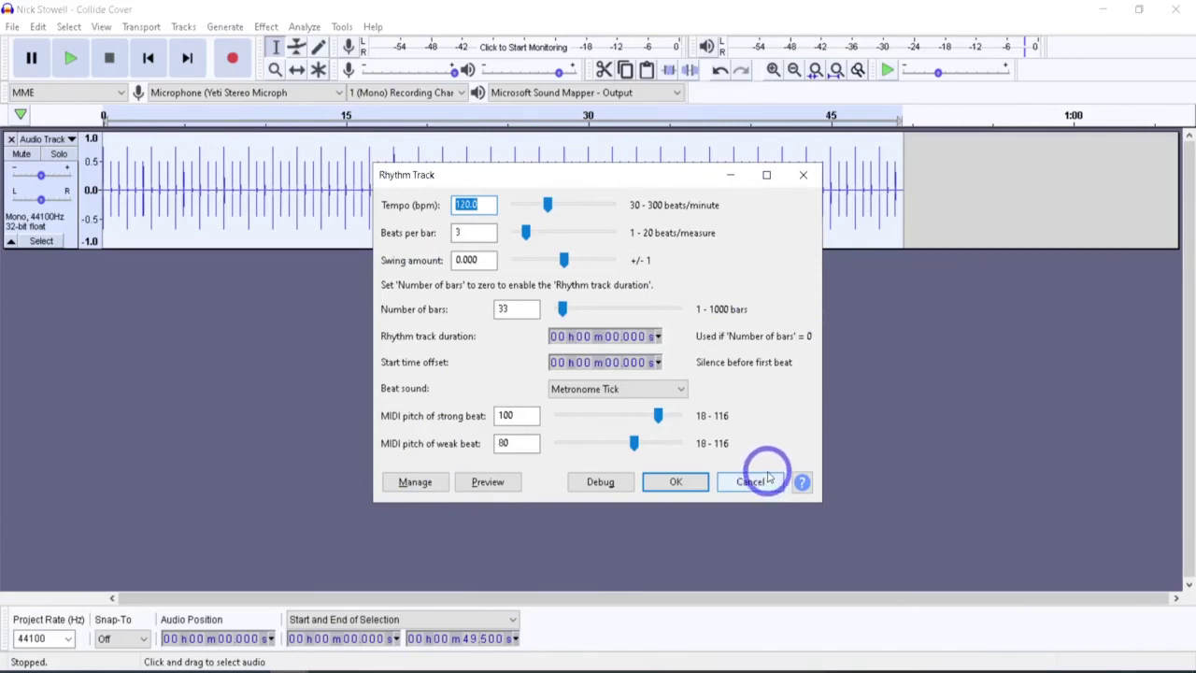
left_click(415, 481)
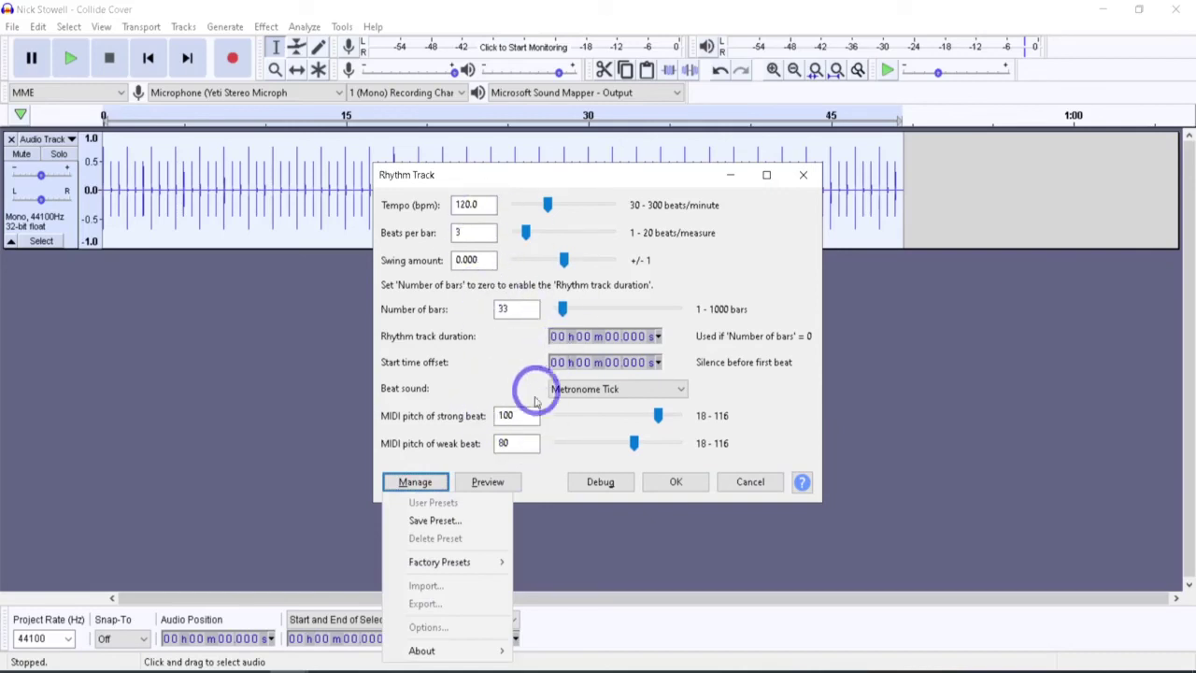
mouse_move(479, 564)
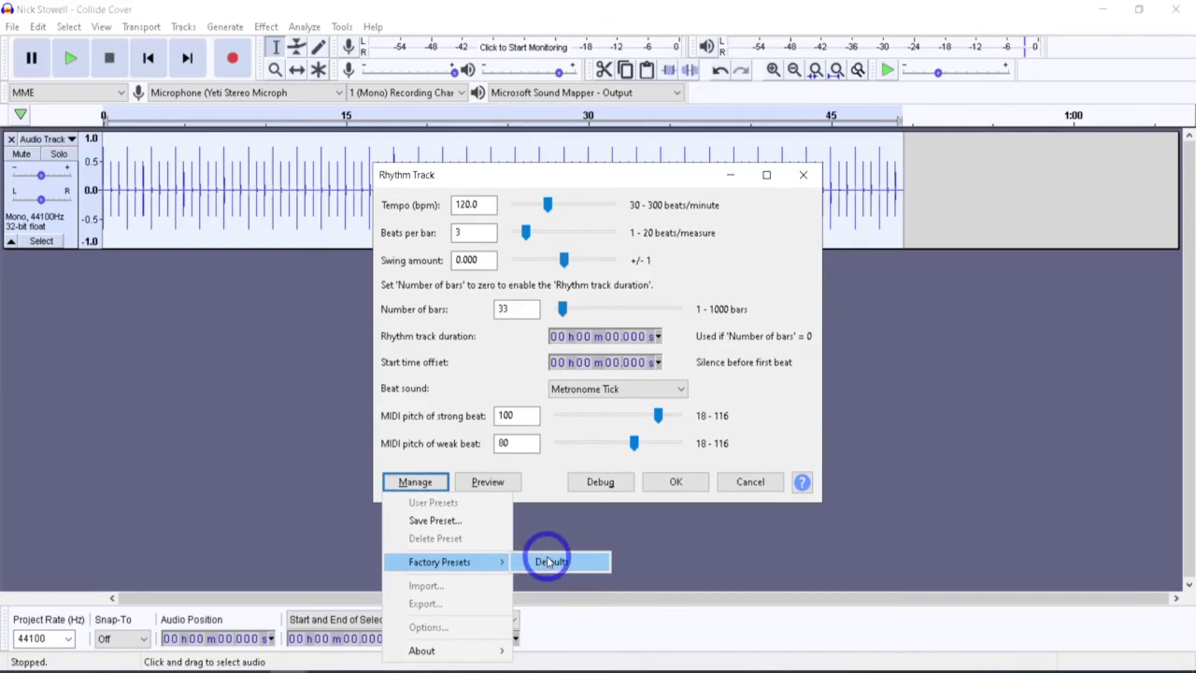
left_click(550, 561)
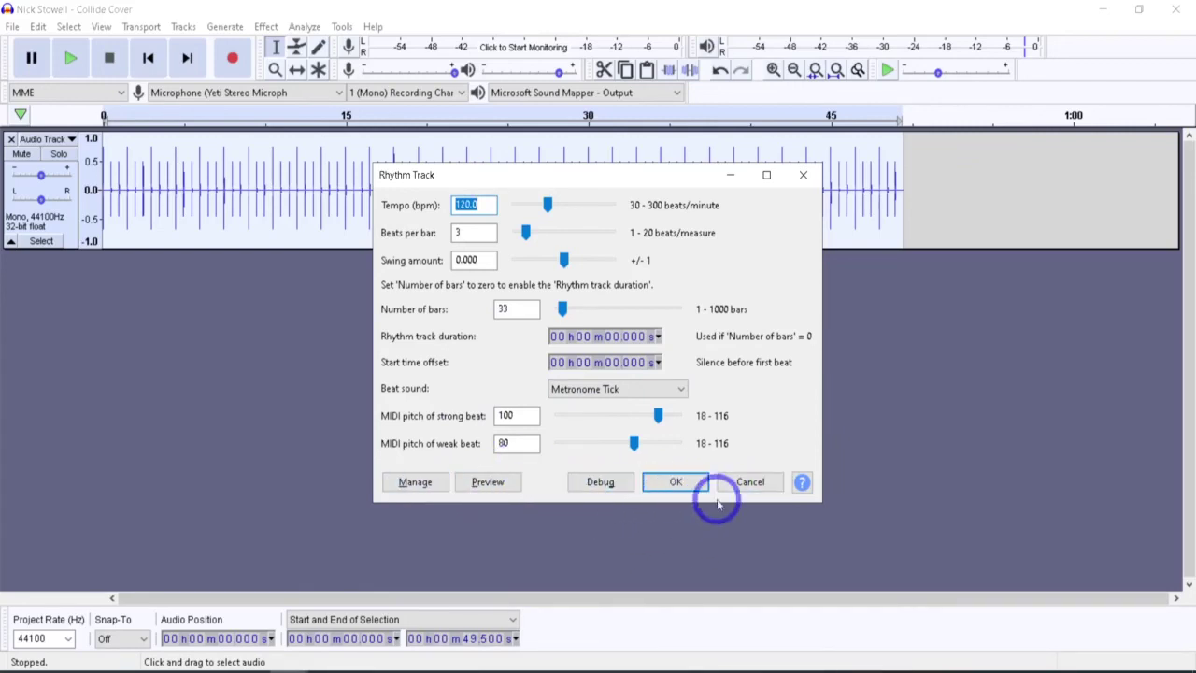
Step: Confirm the Rhythm Track settings with OK and deselect the 49.5-second click track
left_click(678, 482)
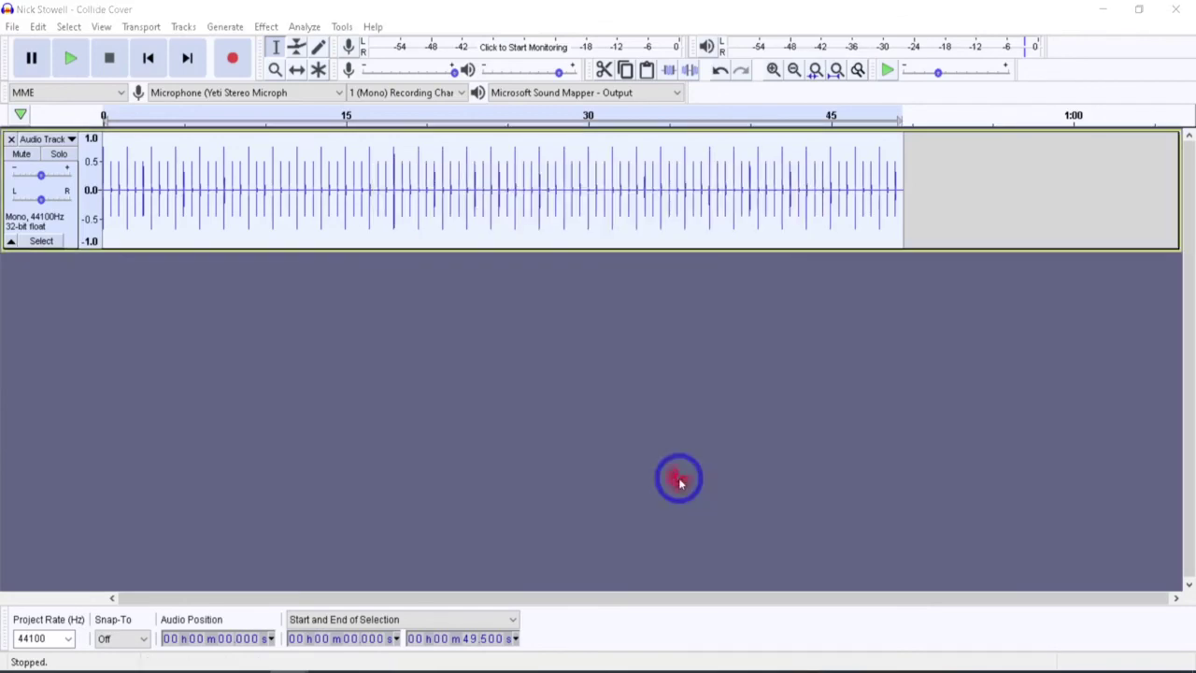
left_click(612, 397)
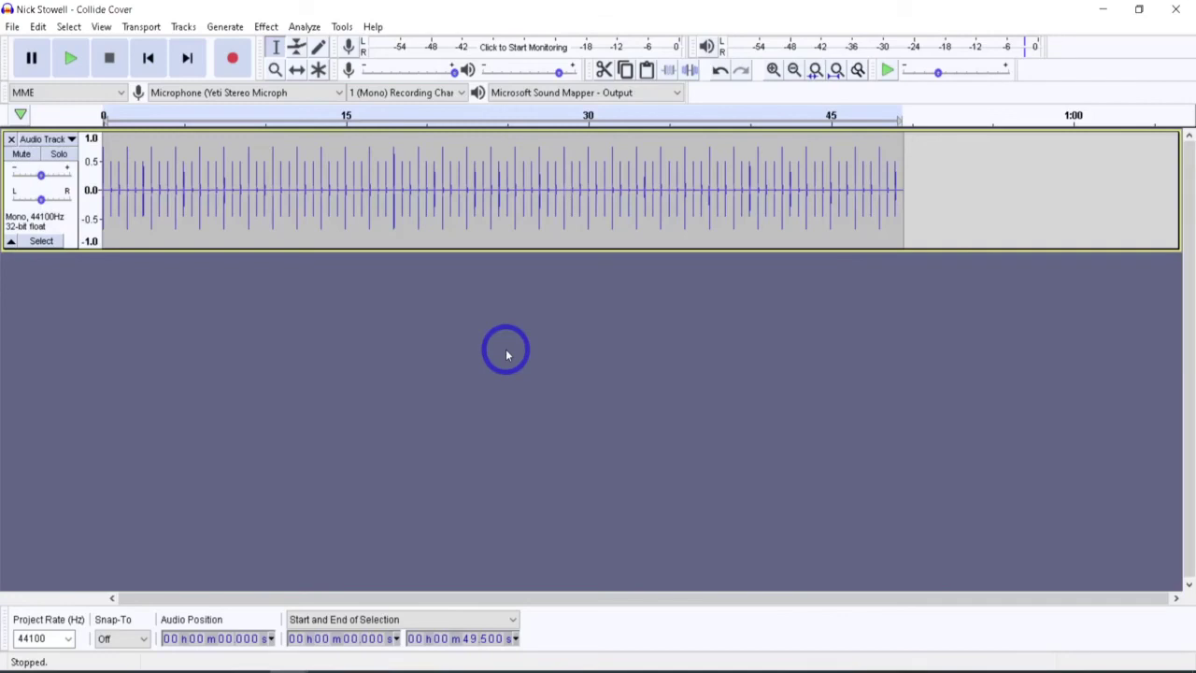